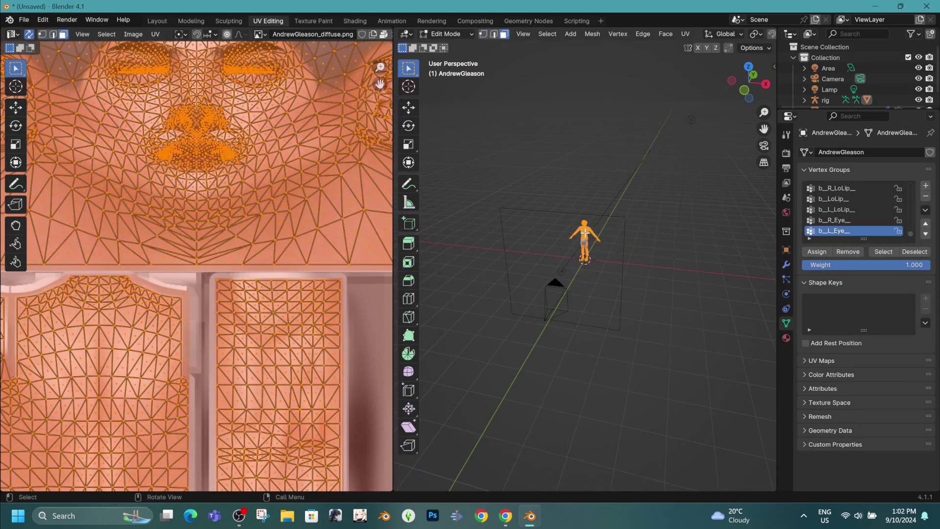
Merge the selected character mesh's vertices and convert its triangles to quads
scroll(584, 232, up, 6)
key(m)
click(568, 260)
key(alt+j)
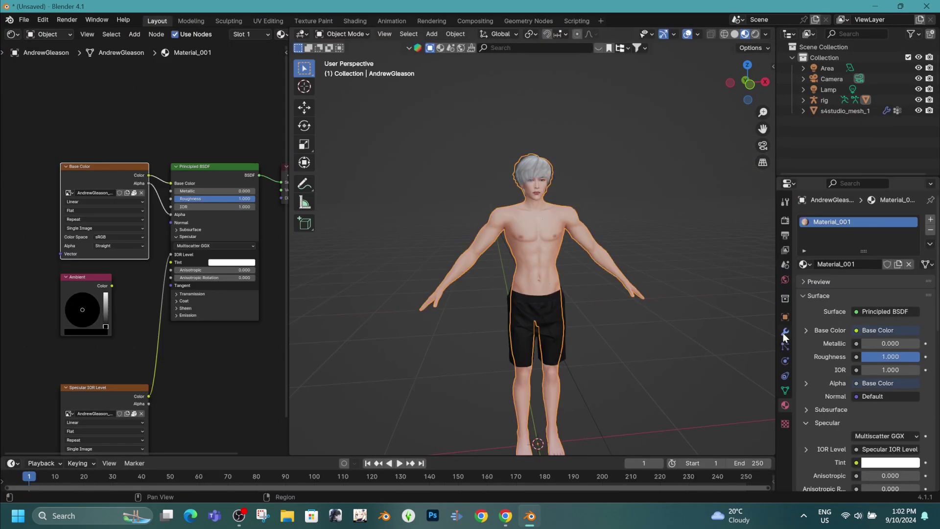
Add a Subdivision Surface modifier to the character's body mesh and apply it
click(775, 211)
text(s)
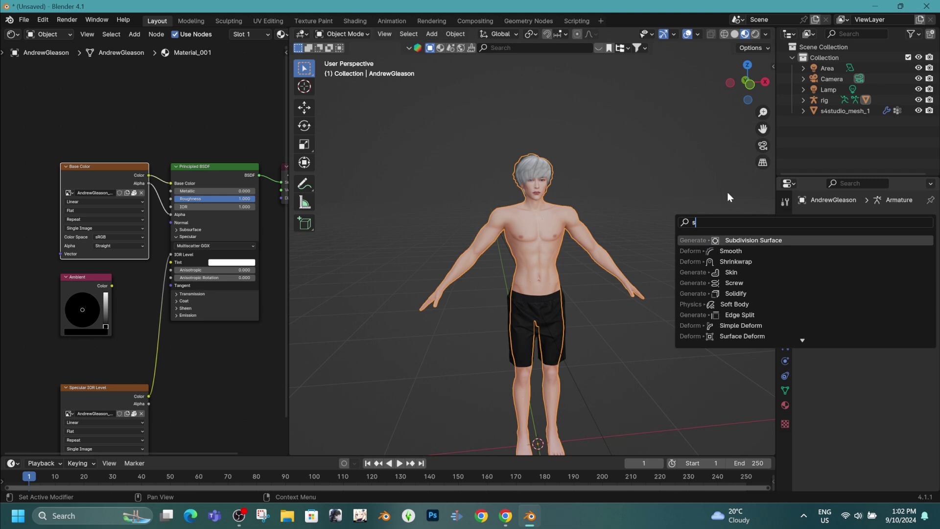
key(Return)
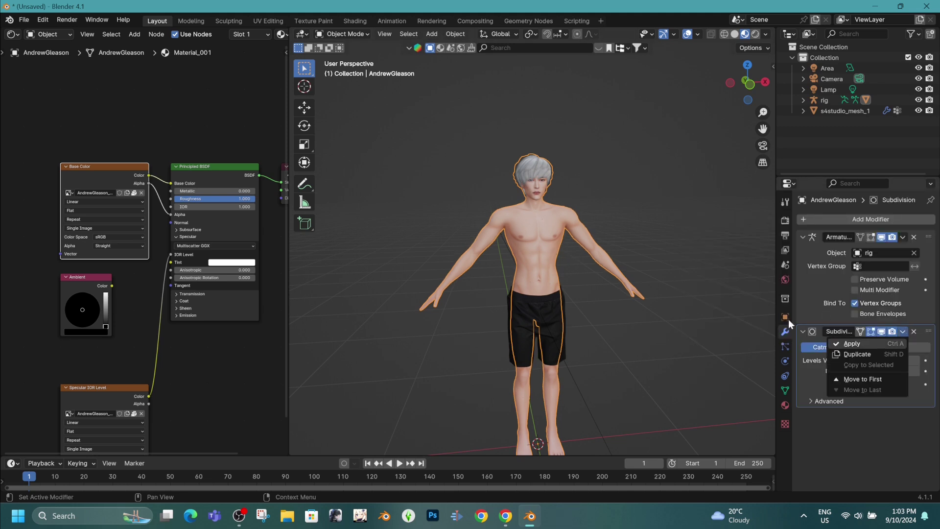
key(ctrl+a)
Switch to the sculpting workspace and set up the Draw Sharp brush with a 51 px radius for the little finger's nail
click(229, 20)
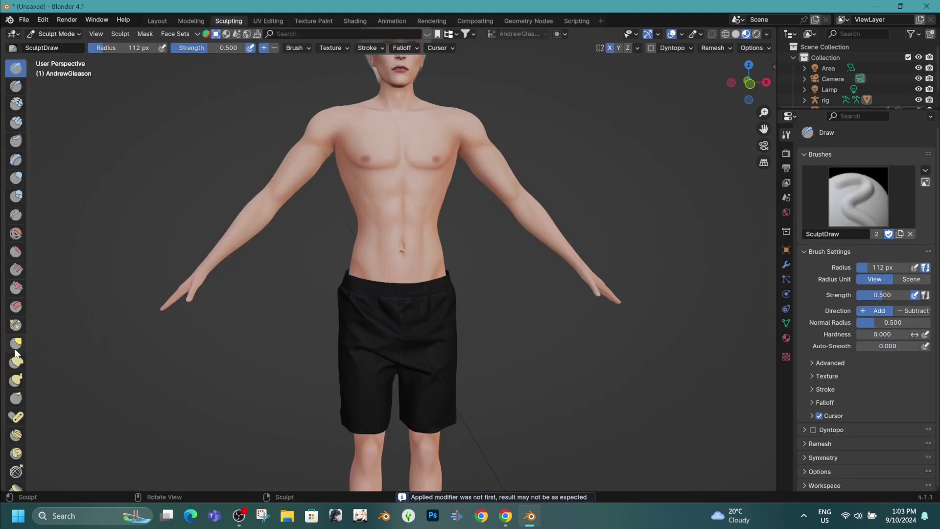
middle_drag(422, 284, 470, 245)
scroll(458, 231, up, 8)
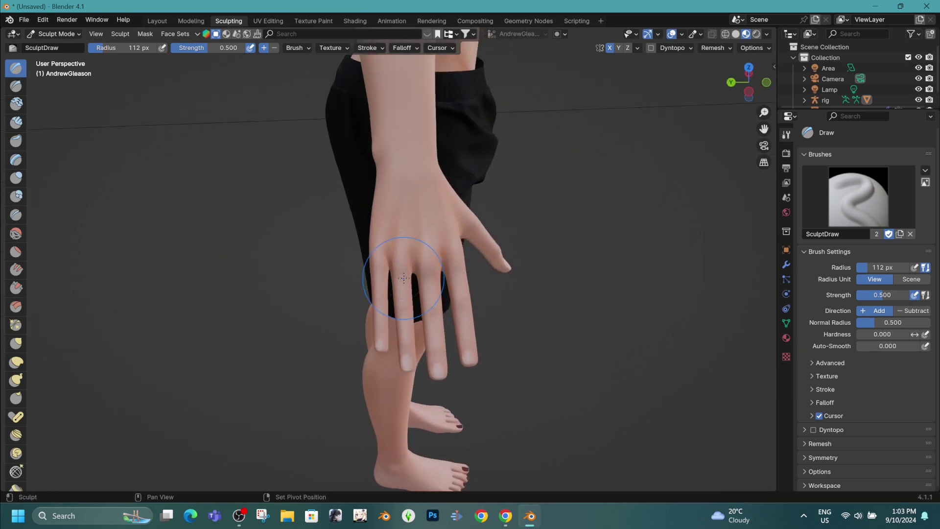
scroll(405, 277, down, 5)
shift+middle_drag(405, 277, 415, 201)
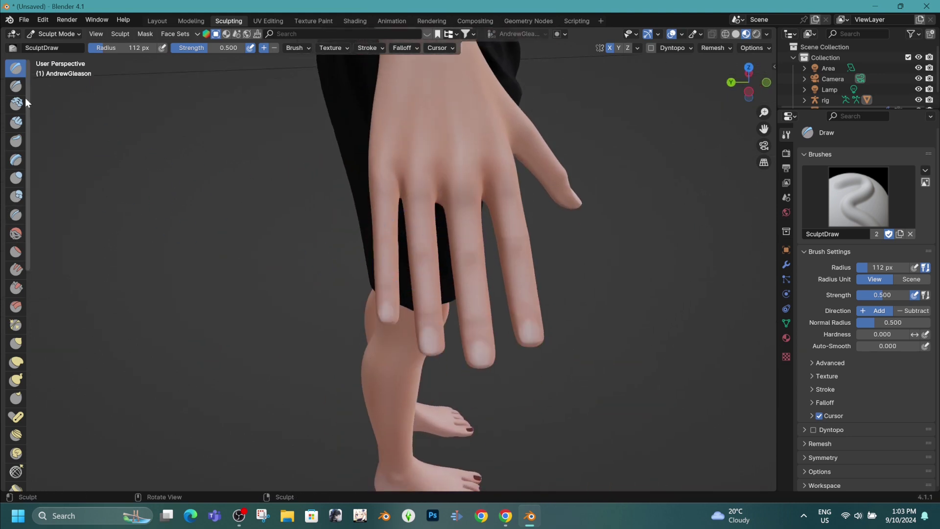
click(16, 86)
ctrl+middle_drag(378, 289, 374, 189)
shift+middle_drag(380, 313, 391, 132)
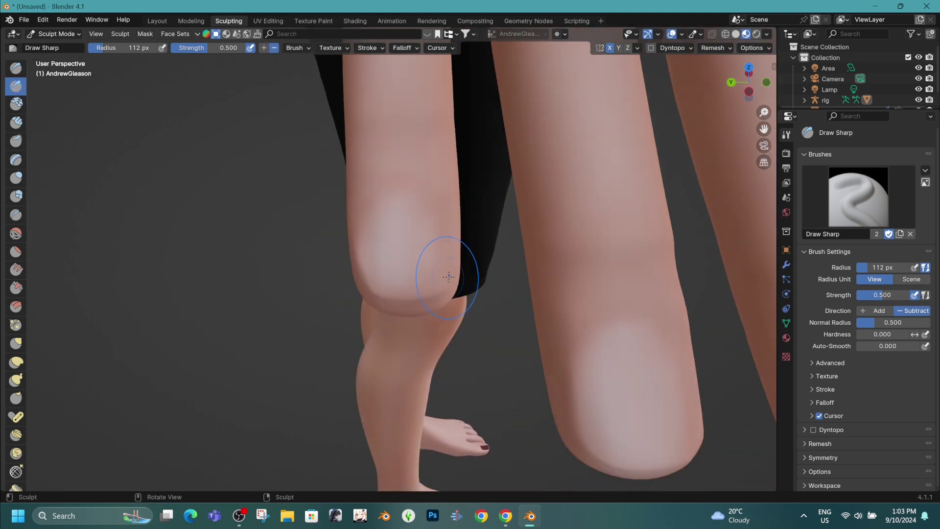
key(bracketleft)
key(f)
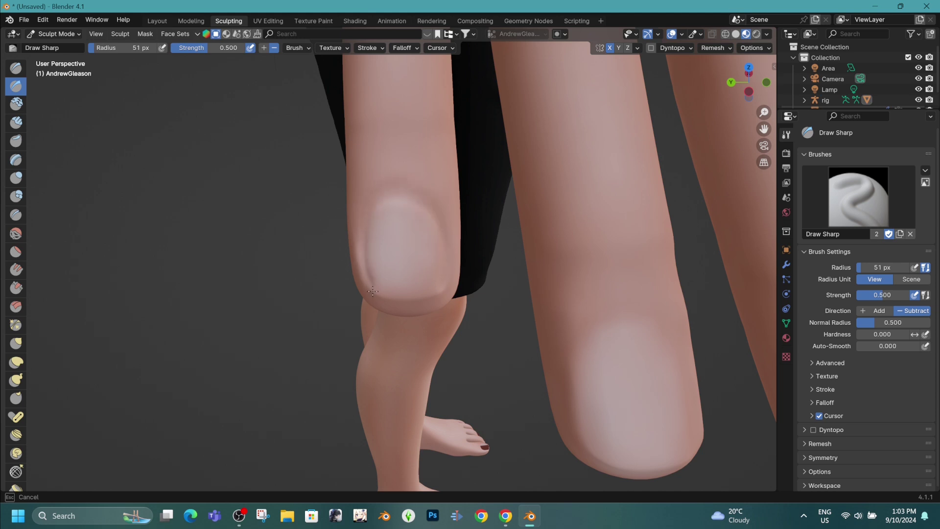
Carve the nail outline into the little fingertip with Draw Sharp strokes around the nail's edges
click(408, 296)
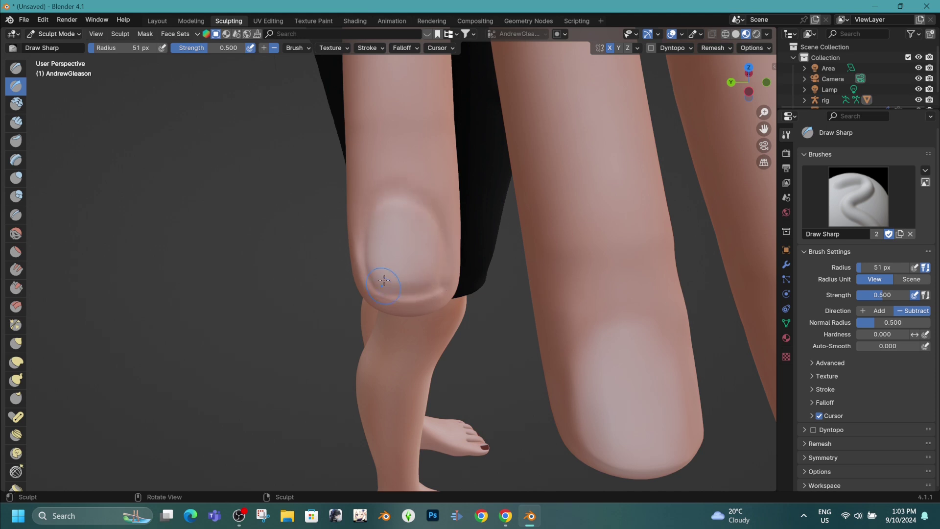
drag(407, 195, 370, 210)
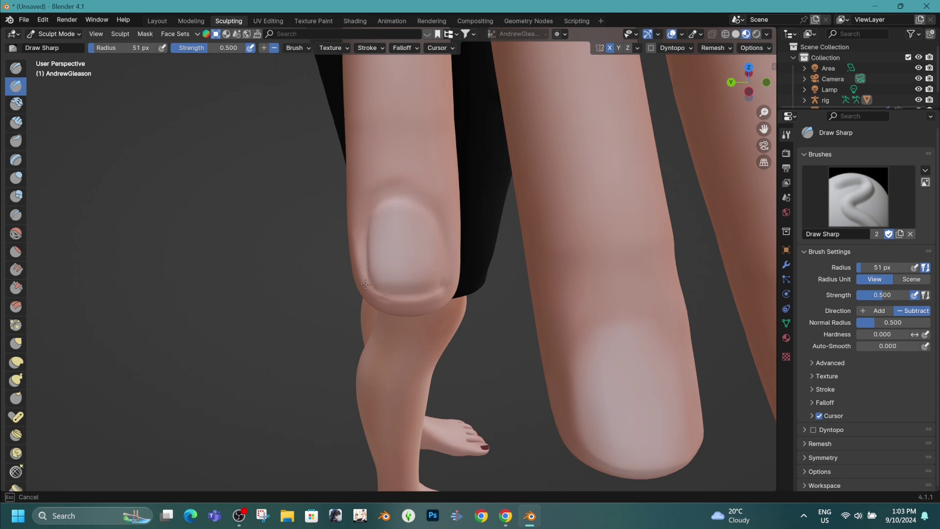
mouse_move(365, 284)
mouse_down()
mouse_move(402, 206)
mouse_move(445, 229)
mouse_up()
drag(445, 289, 444, 294)
scroll(450, 318, down, 5)
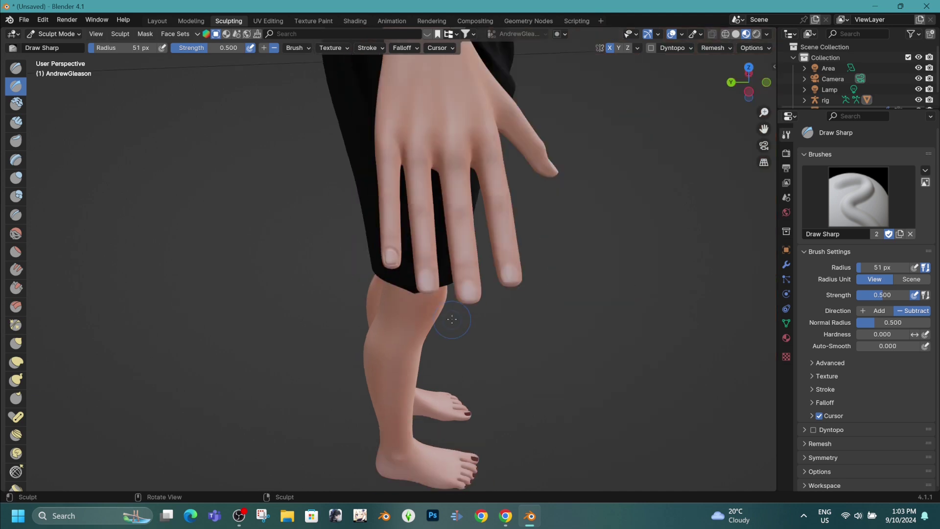
Refine the side and base edges of the little finger's nail with the Elastic Deform brush
scroll(450, 318, up, 5)
click(16, 362)
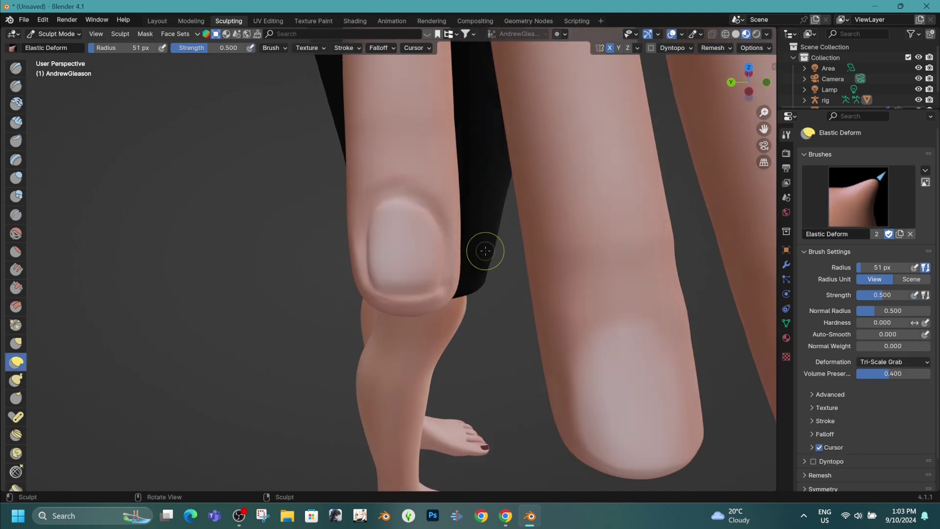
mouse_move(454, 235)
mouse_down()
mouse_move(438, 240)
mouse_move(444, 268)
mouse_up()
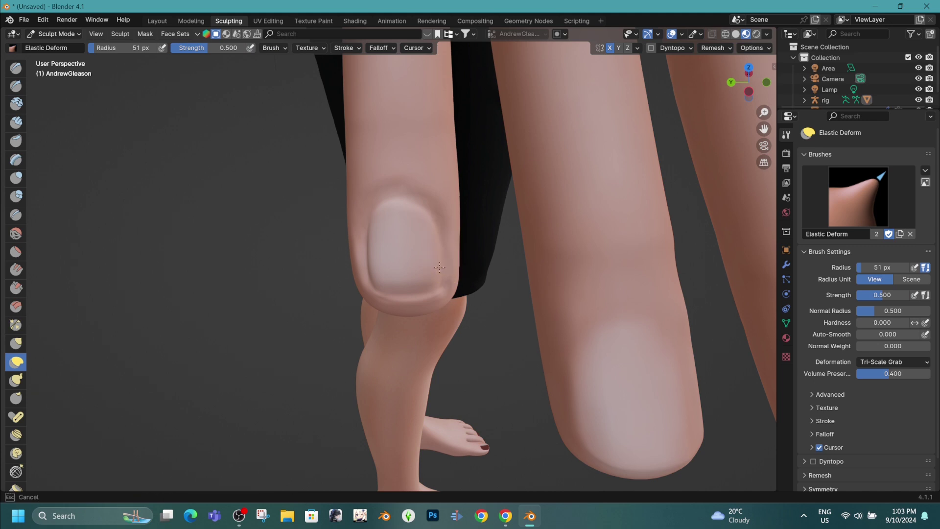
mouse_move(382, 205)
mouse_down()
mouse_move(380, 216)
mouse_move(424, 194)
mouse_move(421, 185)
mouse_up()
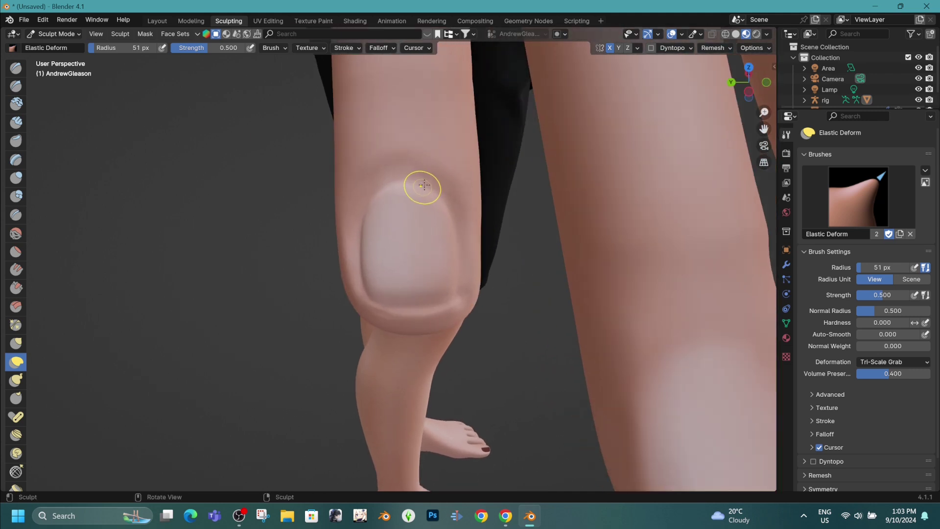
Switch back to the Draw Sharp brush and undo the last strokes on the little finger's nail
click(16, 86)
key(ctrl+z)
key(ctrl+z)
key(ctrl+z)
key(ctrl+z)
key(ctrl+z)
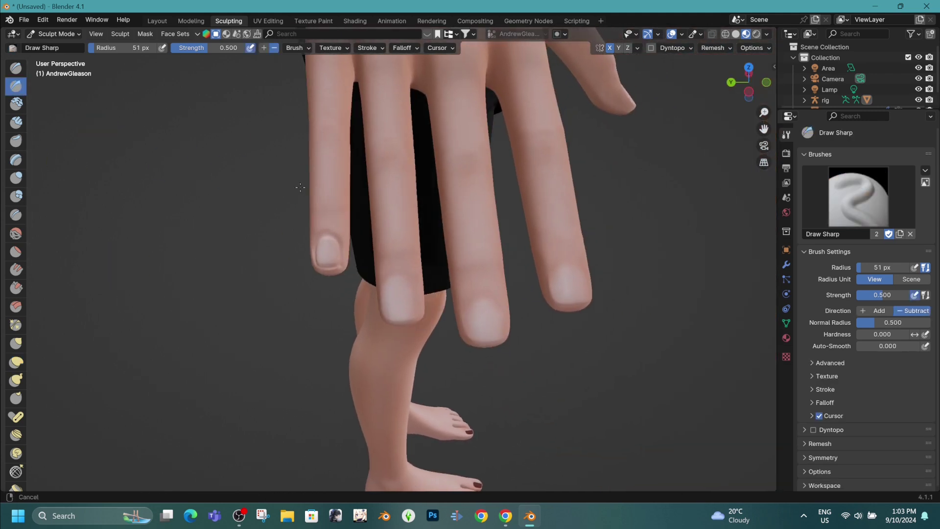
Carve the ring finger's nail outline with Draw Sharp and refine its edges with Elastic Deform
drag(383, 374, 381, 352)
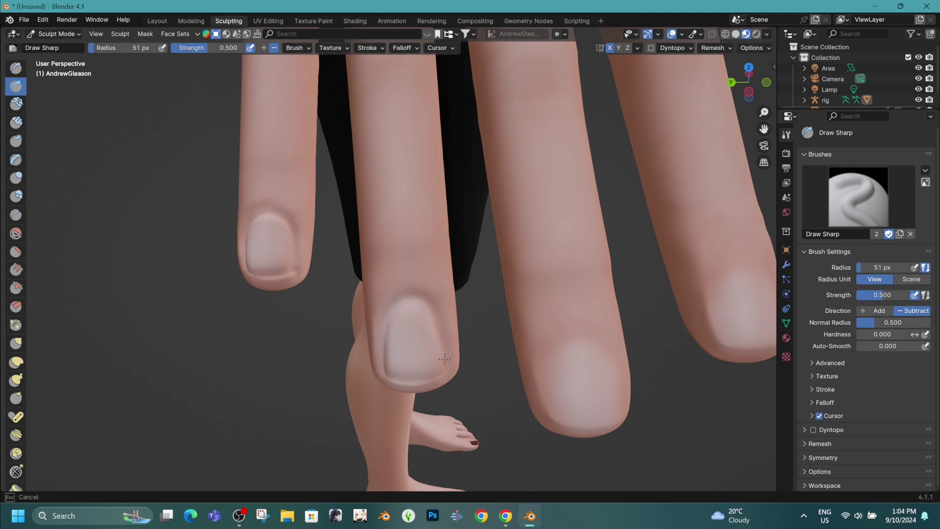
click(16, 362)
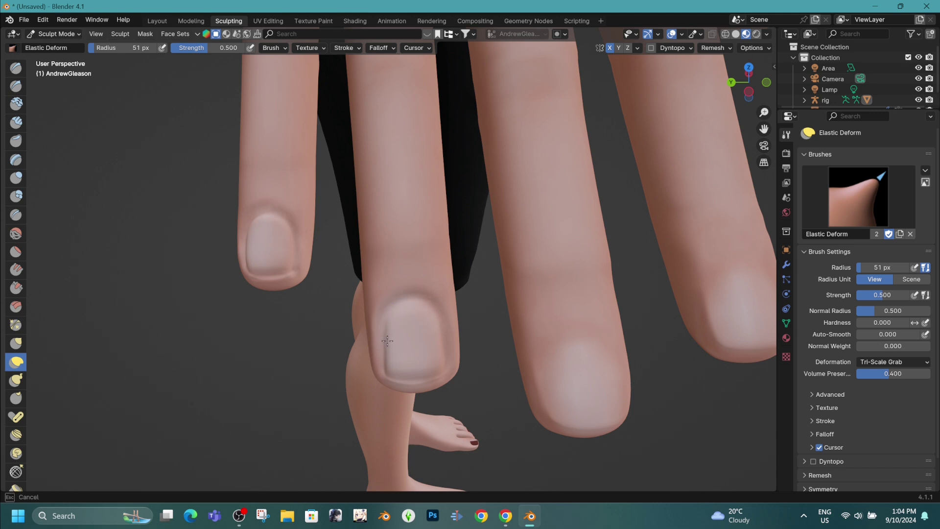
Carve the nail outline into the middle fingertip with the Draw Sharp brush
scroll(440, 261, down, 5)
scroll(440, 261, up, 6)
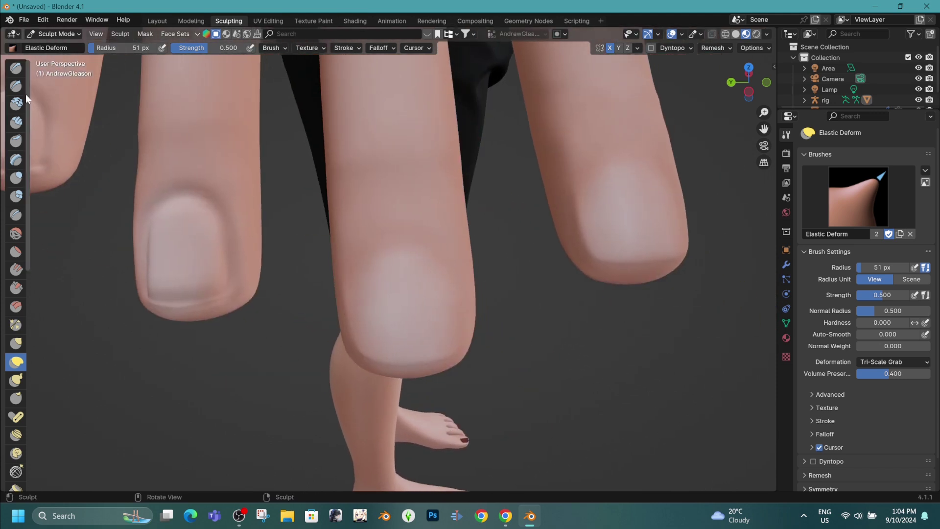
click(17, 86)
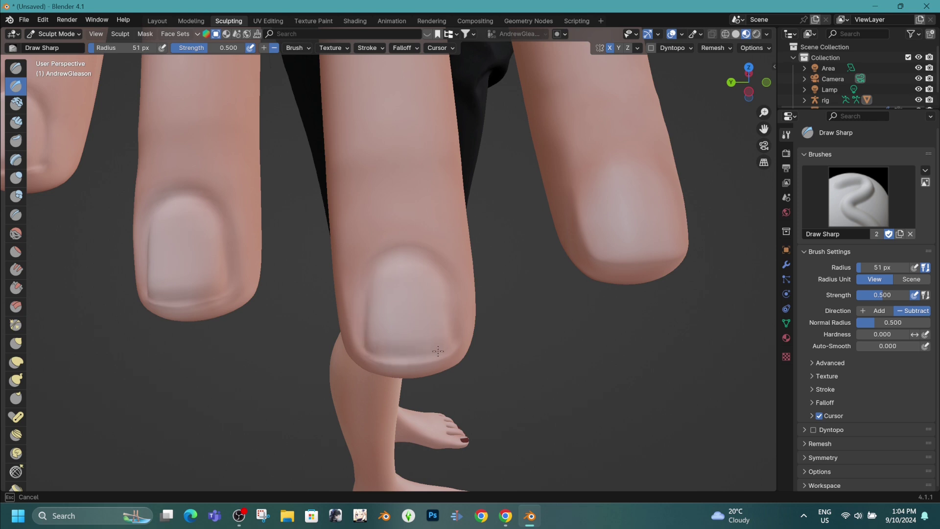
drag(438, 351, 442, 349)
Carve the nail outline into the index fingertip with Draw Sharp, undoing and redrawing the strokes that go wrong
scroll(437, 346, down, 3)
mouse_move(435, 344)
shift+middle_down()
mouse_move(421, 336)
mouse_move(393, 354)
shift+middle_up()
scroll(422, 338, up, 3)
shift+middle_drag(386, 391, 388, 381)
drag(360, 358, 376, 359)
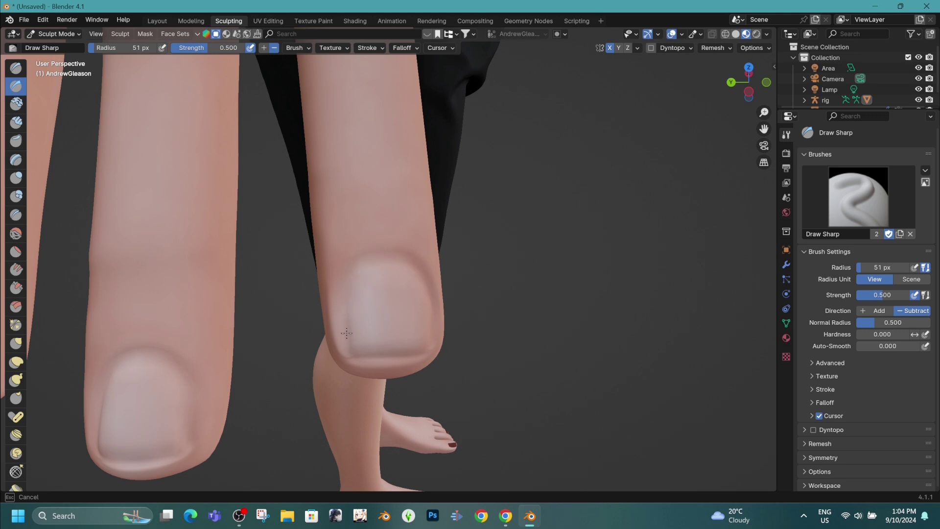
drag(347, 333, 341, 303)
key(ctrl+z)
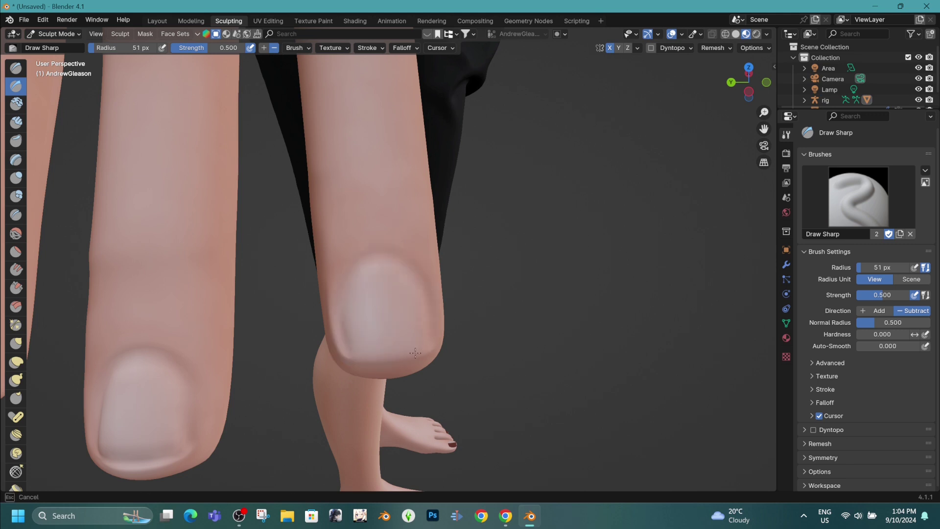
drag(415, 353, 357, 358)
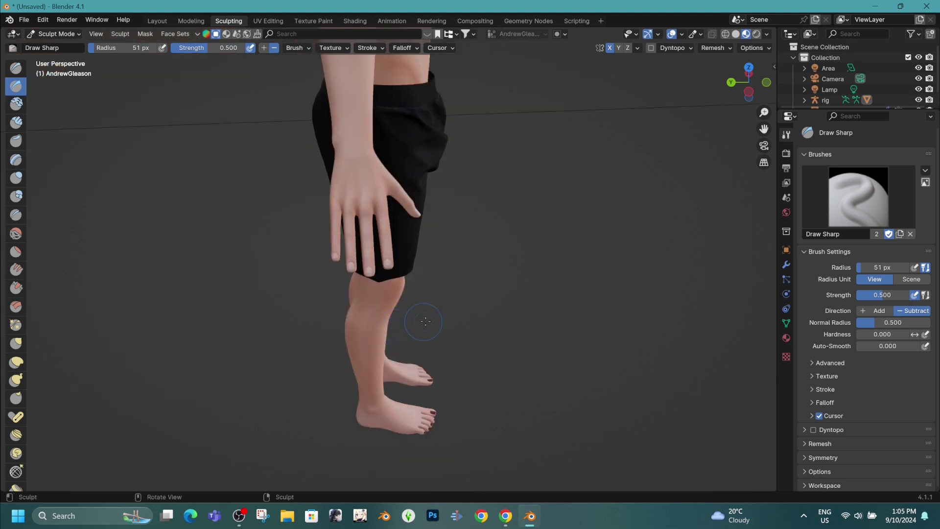
Carve the thumb's nail outline with Draw Sharp, undoing a bad stroke and setting the brush radius to 62 px
middle_drag(420, 430, 419, 400)
scroll(420, 315, up, 10)
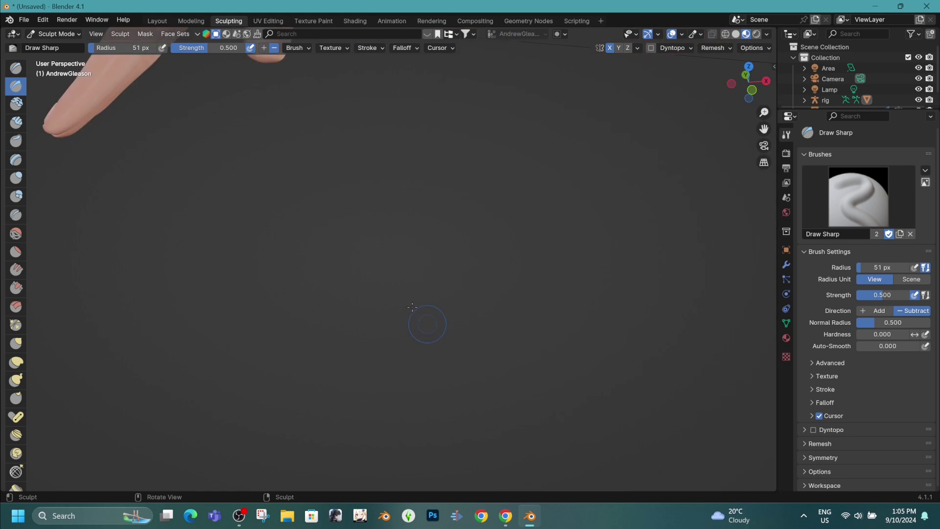
middle_drag(420, 315, 347, 341)
scroll(347, 340, up, 4)
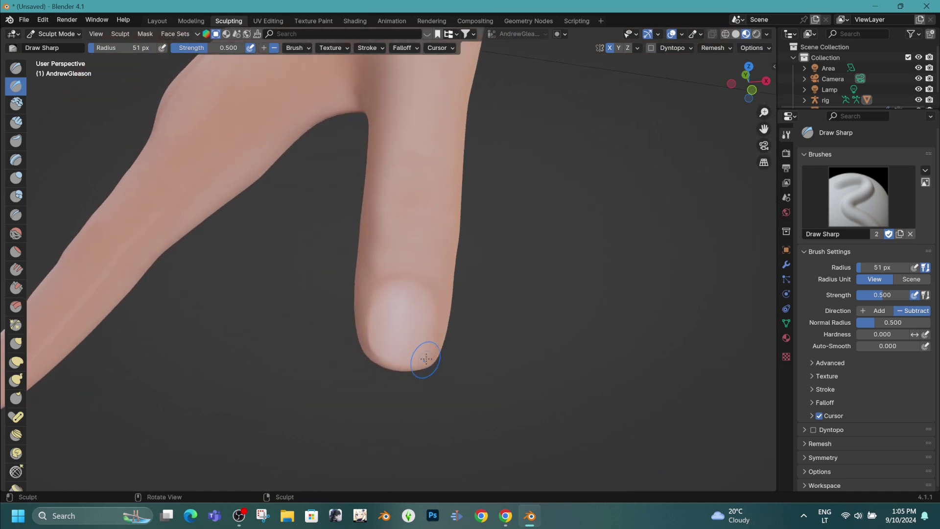
drag(416, 343, 432, 331)
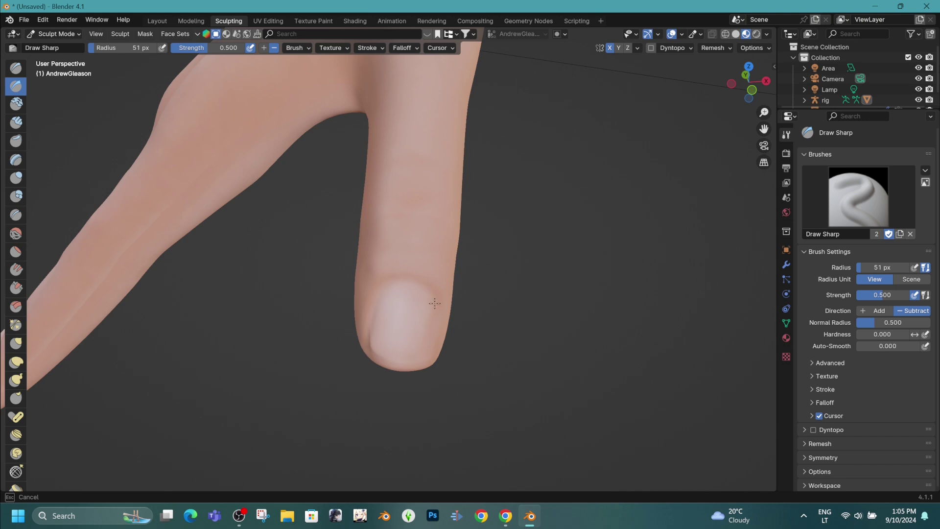
drag(418, 356, 406, 345)
mouse_move(405, 346)
middle_down()
mouse_move(377, 336)
mouse_move(454, 357)
mouse_move(380, 317)
middle_up()
key(ctrl+z)
scroll(367, 314, up, 5)
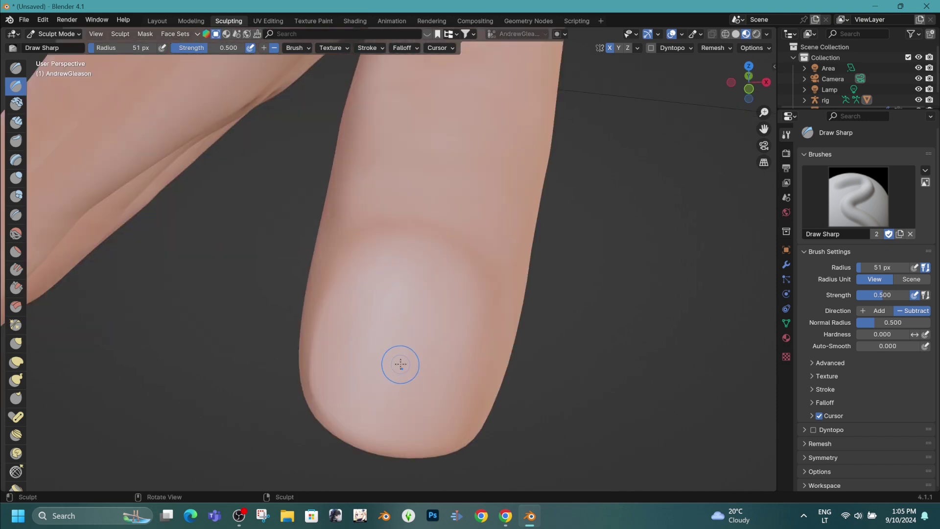
key(f)
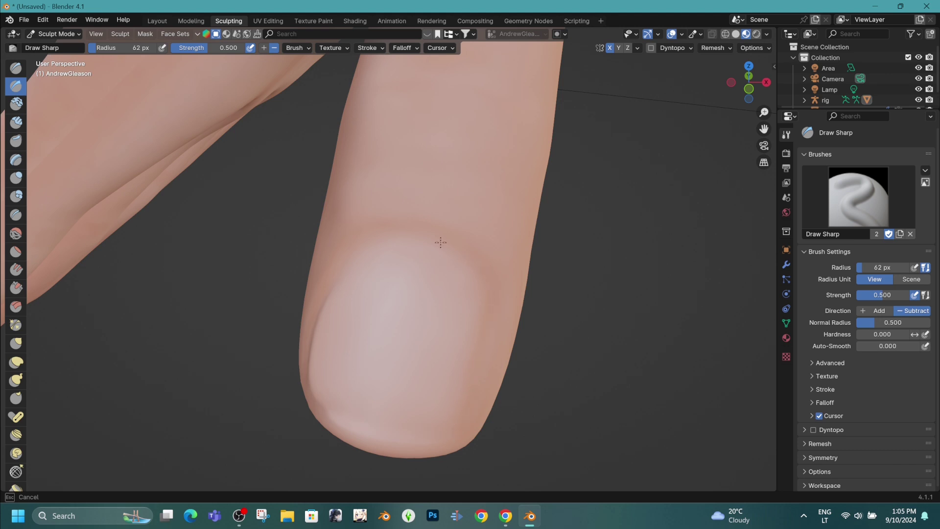
Inflate the four knuckles on the back of the hand with the Inflate/Deflate brush at a 102 px radius
scroll(314, 327, down, 6)
mouse_move(357, 375)
middle_down()
mouse_move(361, 361)
mouse_move(386, 359)
mouse_move(405, 406)
mouse_move(398, 213)
middle_up()
key(i)
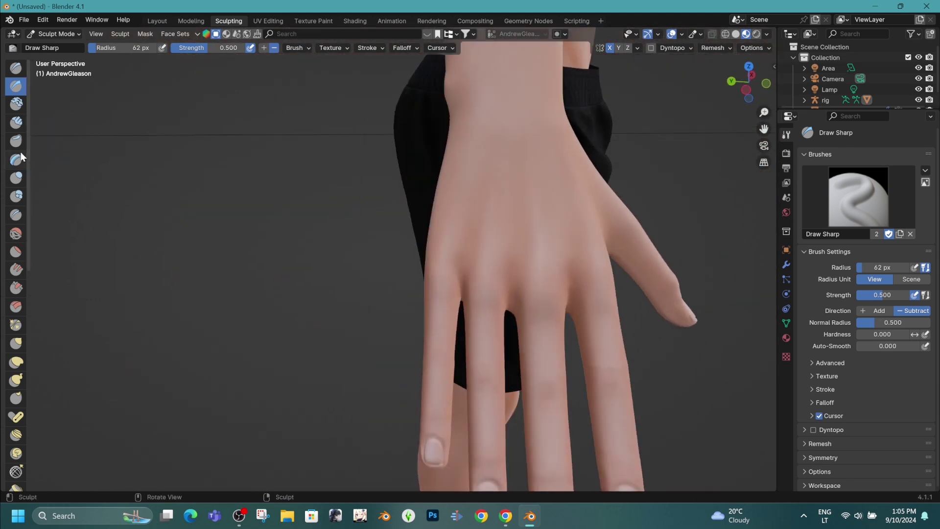
key(bracketright)
key(bracketright)
key(bracketright)
key(bracketright)
scroll(450, 246, up, 1)
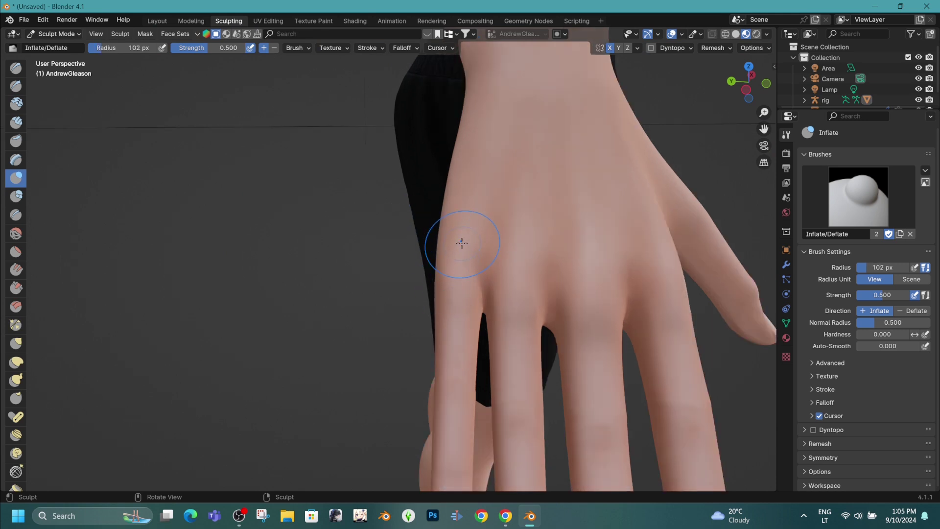
mouse_move(462, 242)
mouse_down()
mouse_move(460, 267)
mouse_move(466, 229)
mouse_up()
click(520, 252)
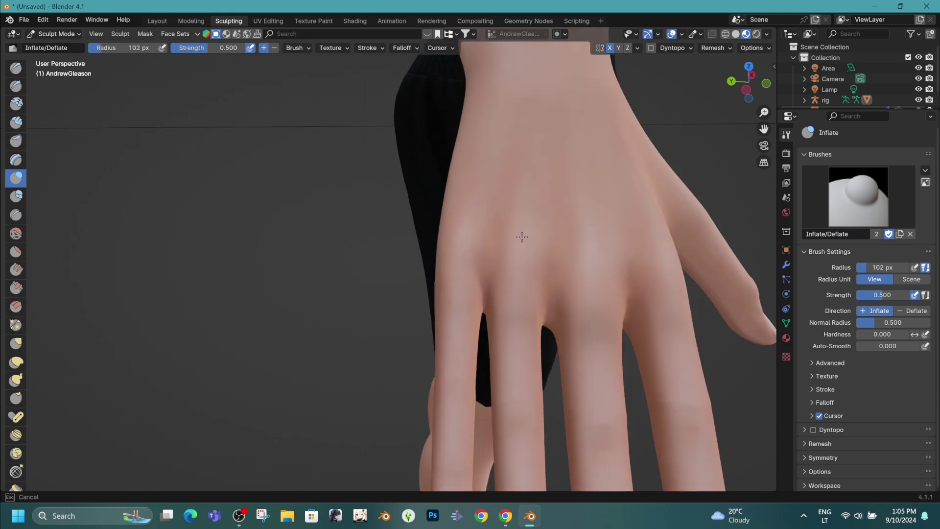
drag(523, 237, 524, 234)
drag(589, 240, 593, 245)
drag(658, 241, 659, 238)
Smooth the inflated knuckles on the back of the hand with the Smooth brush
mouse_move(659, 239)
middle_down()
mouse_move(578, 275)
mouse_move(637, 255)
mouse_move(593, 294)
mouse_move(571, 274)
middle_up()
key(s)
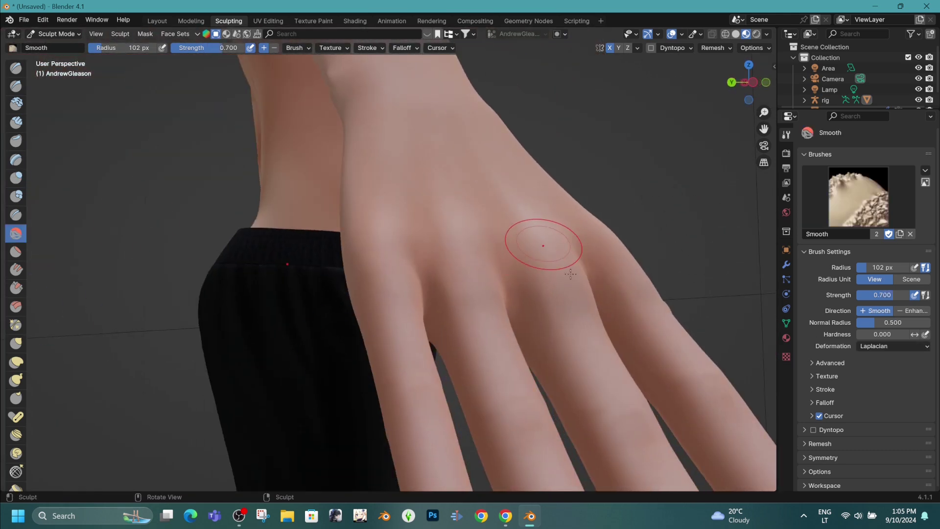
drag(571, 274, 610, 231)
Smooth the web and inner edge between the little and ring fingers
scroll(621, 268, down, 3)
mouse_move(542, 242)
middle_down()
mouse_move(177, 278)
mouse_move(178, 302)
middle_up()
scroll(433, 306, up, 5)
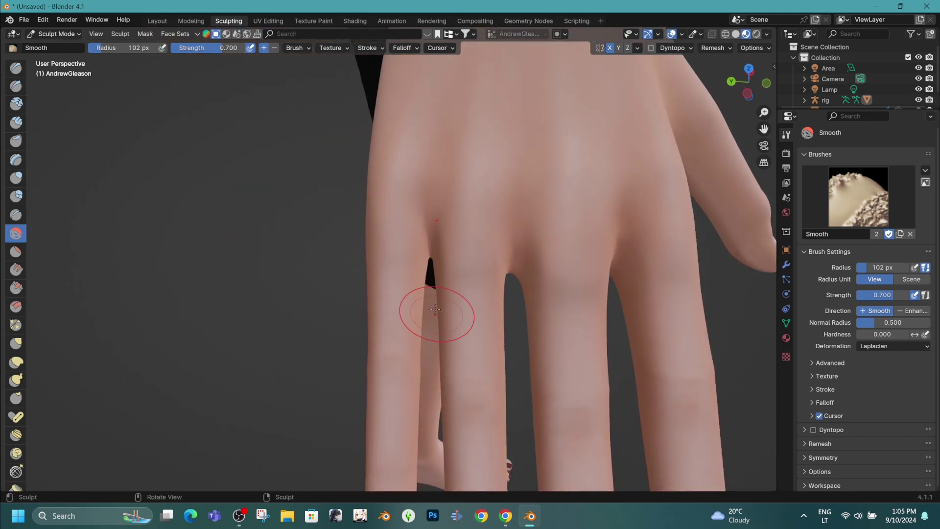
drag(426, 269, 413, 353)
drag(431, 294, 410, 332)
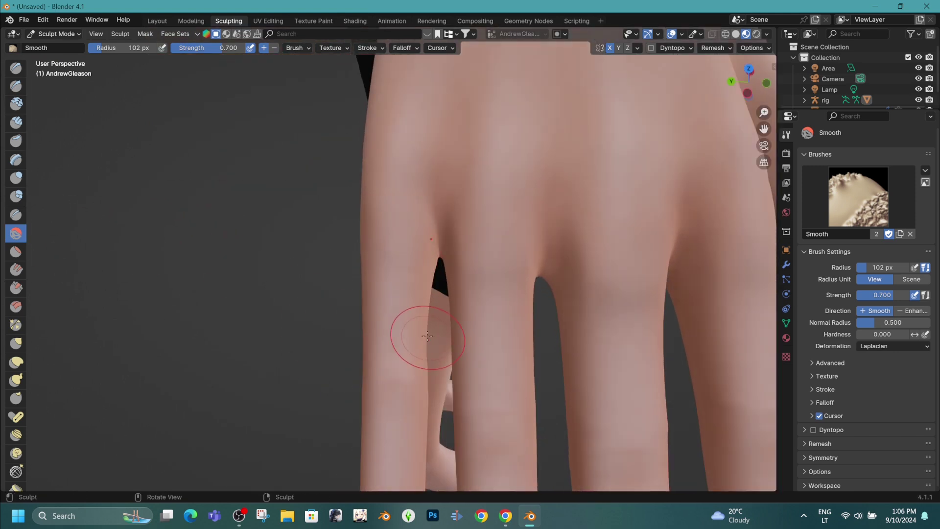
Smooth the fingers' surfaces with strokes running from the base of the little finger toward the fingertips
middle_drag(410, 332, 427, 230)
drag(430, 214, 442, 313)
mouse_move(439, 347)
middle_down()
mouse_move(431, 355)
mouse_move(460, 269)
middle_up()
drag(458, 254, 463, 352)
drag(465, 389, 464, 390)
mouse_move(465, 390)
middle_down()
mouse_move(418, 379)
mouse_move(461, 398)
middle_up()
drag(461, 398, 463, 409)
middle_drag(465, 417, 452, 410)
drag(497, 300, 489, 384)
drag(480, 418, 481, 419)
Try smoothing the outer edge and palm side of the little finger with the Smooth brush
mouse_move(481, 419)
middle_down()
mouse_move(499, 363)
mouse_move(414, 164)
middle_up()
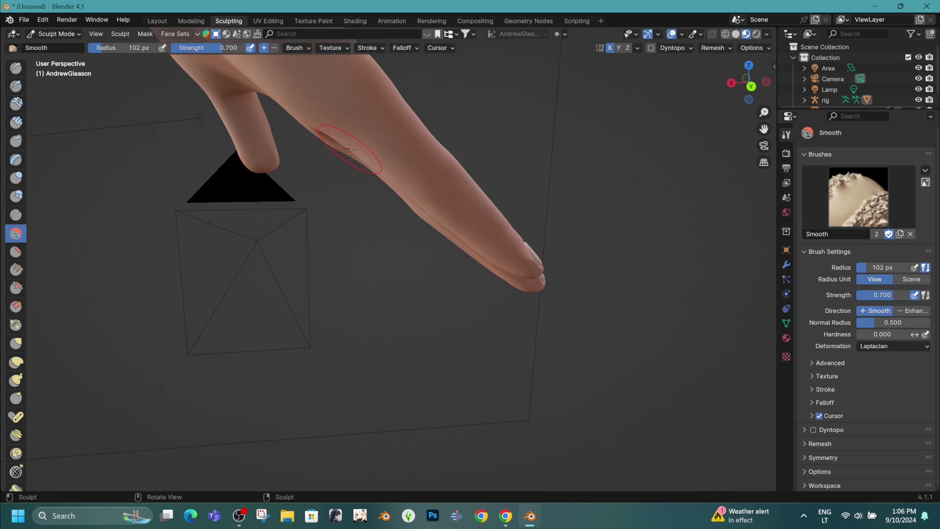
drag(414, 164, 408, 177)
middle_drag(355, 145, 325, 163)
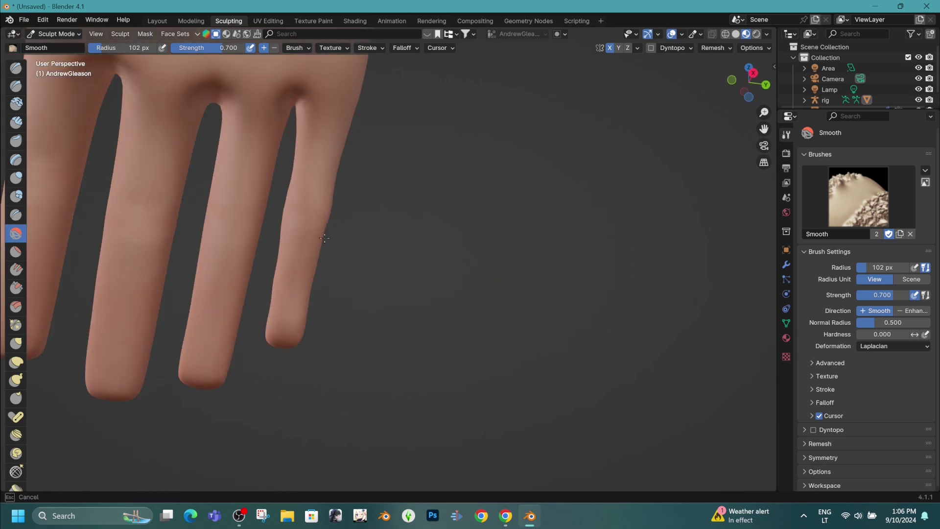
mouse_move(325, 239)
middle_down()
mouse_move(346, 304)
mouse_move(355, 252)
middle_up()
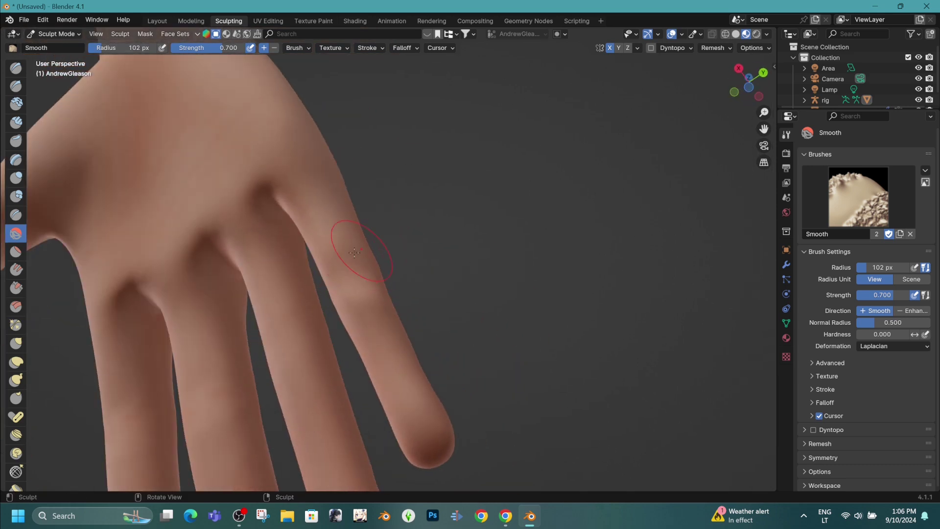
mouse_move(354, 252)
mouse_down()
mouse_move(338, 267)
mouse_move(365, 299)
mouse_up()
Undo the last smoothing strokes on the little finger
key(ctrl+z)
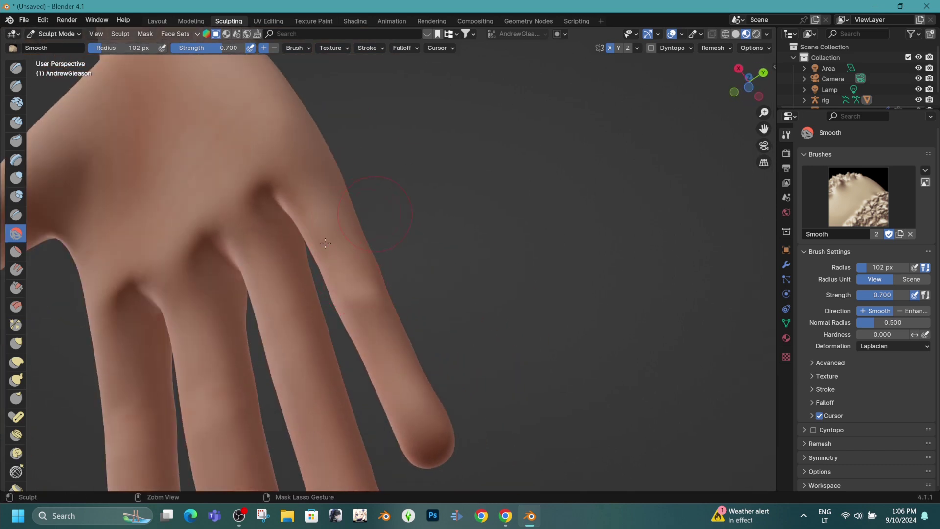
key(ctrl+z)
key(ctrl+z)
key(ctrl+z)
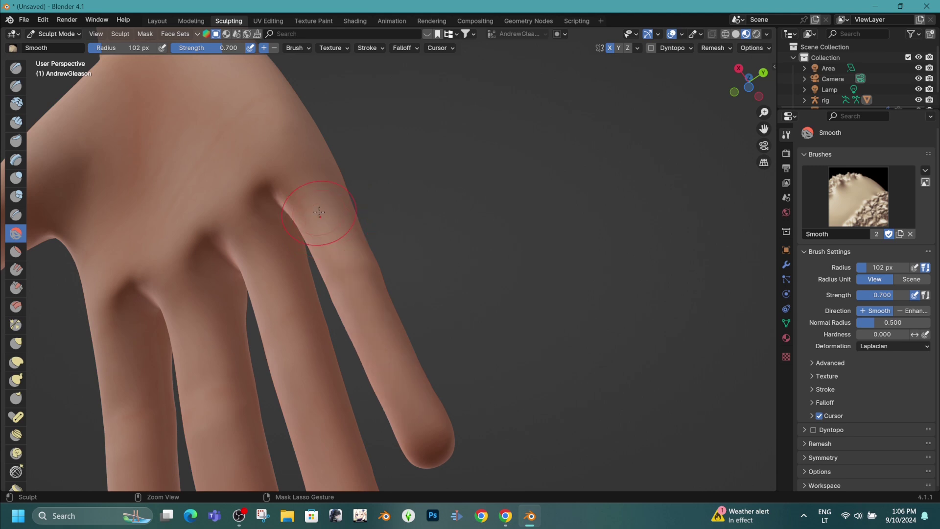
Smooth the palm side of the little finger from its base to the tip
drag(317, 211, 398, 392)
mouse_move(399, 392)
middle_down()
mouse_move(377, 389)
mouse_move(401, 398)
middle_up()
scroll(448, 324, up, 2)
shift+middle_drag(452, 319, 422, 314)
mouse_move(423, 311)
mouse_down()
mouse_move(426, 328)
mouse_move(430, 307)
mouse_up()
scroll(471, 310, down, 2)
shift+middle_drag(474, 311, 360, 323)
drag(394, 222, 388, 289)
Smooth the side of the ring finger facing the little finger, from the web toward the fingertip
middle_drag(389, 289, 425, 290)
drag(303, 230, 319, 257)
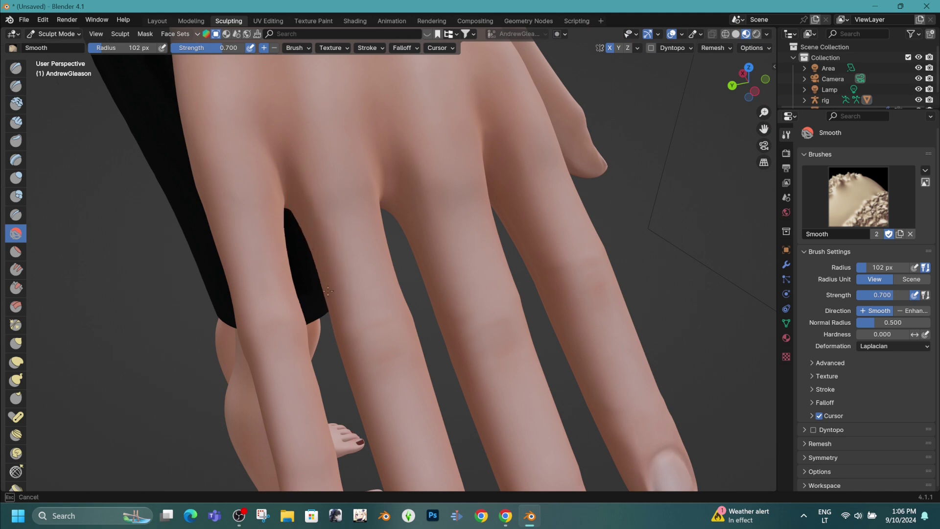
mouse_move(287, 225)
middle_down()
mouse_move(357, 304)
mouse_move(375, 259)
middle_up()
drag(376, 271, 387, 349)
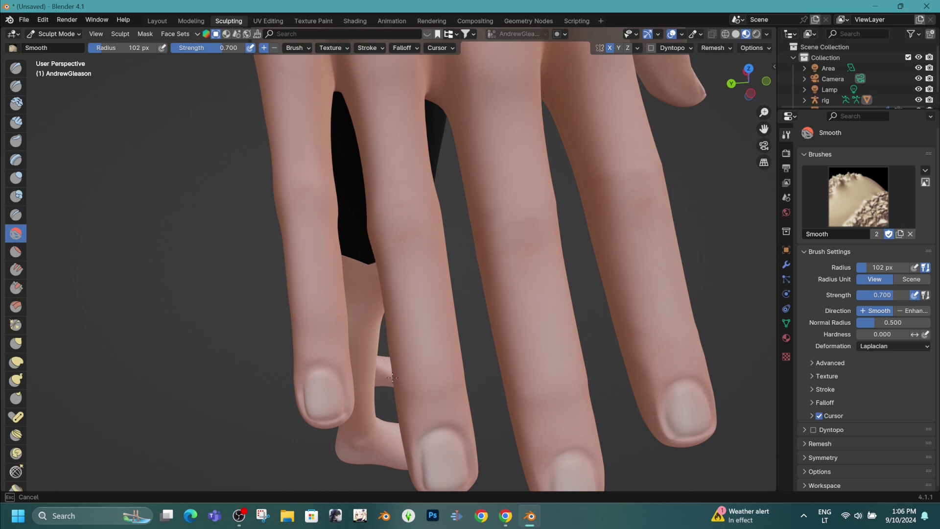
drag(400, 412, 407, 392)
Smooth the side of the ring finger facing the middle finger, down to the nail
mouse_move(407, 392)
middle_down()
mouse_move(378, 223)
mouse_move(427, 215)
middle_up()
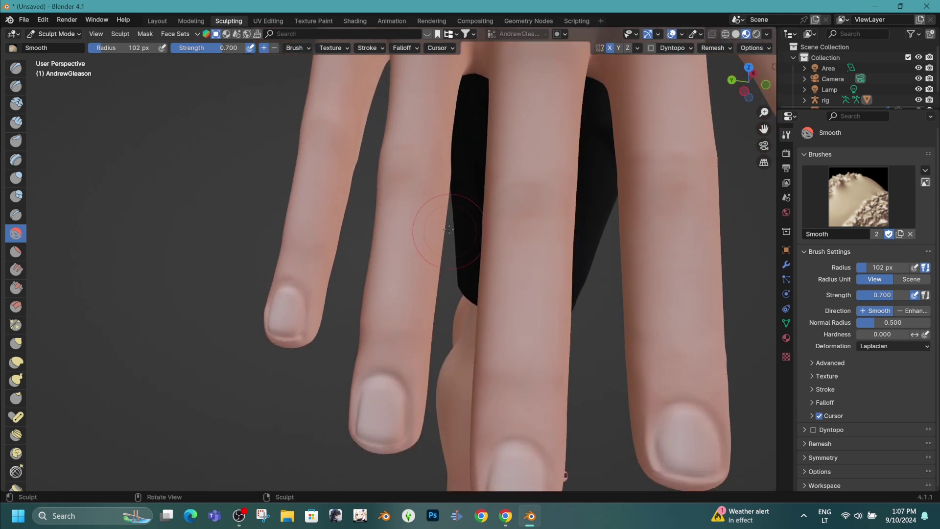
drag(444, 195, 438, 247)
drag(426, 336, 413, 421)
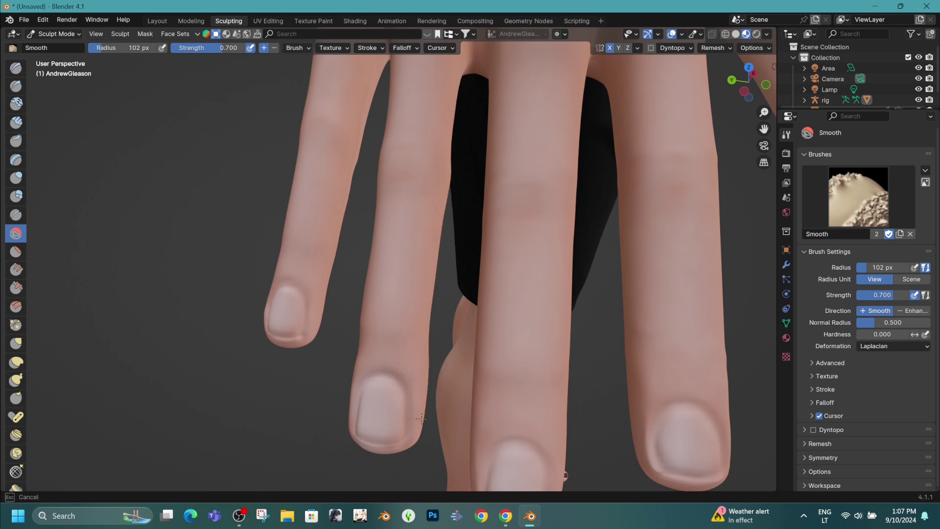
Smooth both sides of the middle finger from its base to the fingertip
mouse_move(414, 422)
middle_down()
mouse_move(587, 380)
mouse_move(460, 336)
middle_up()
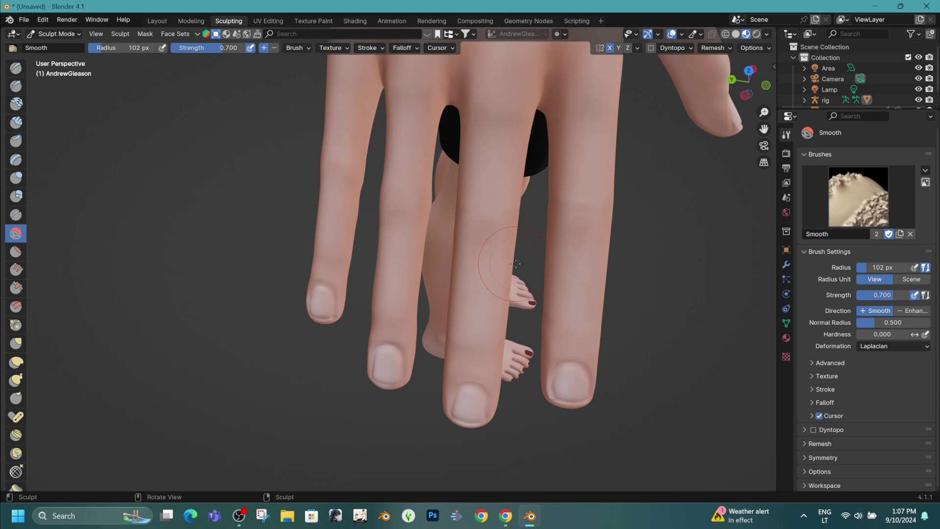
mouse_move(473, 336)
middle_down()
mouse_move(367, 304)
mouse_move(384, 276)
mouse_move(367, 273)
mouse_move(415, 380)
middle_up()
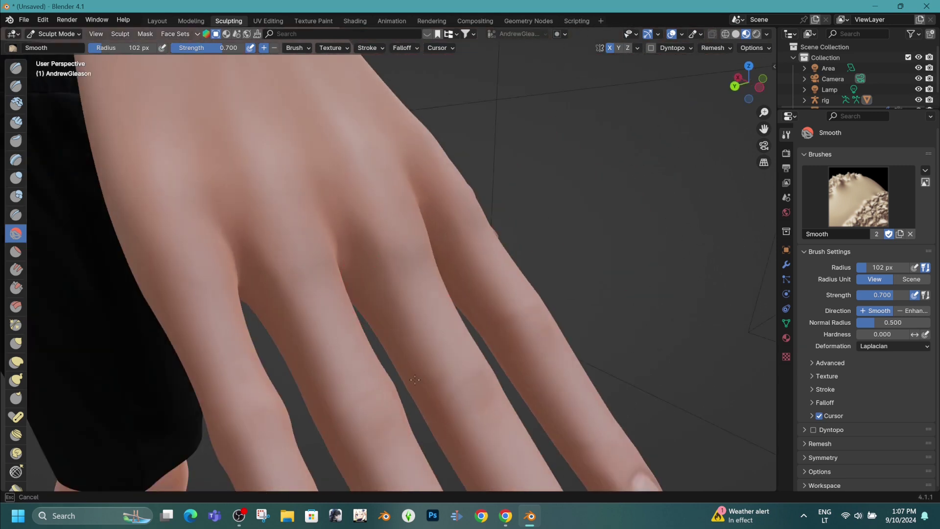
mouse_move(359, 308)
middle_down()
mouse_move(343, 325)
mouse_move(384, 272)
mouse_move(389, 236)
middle_up()
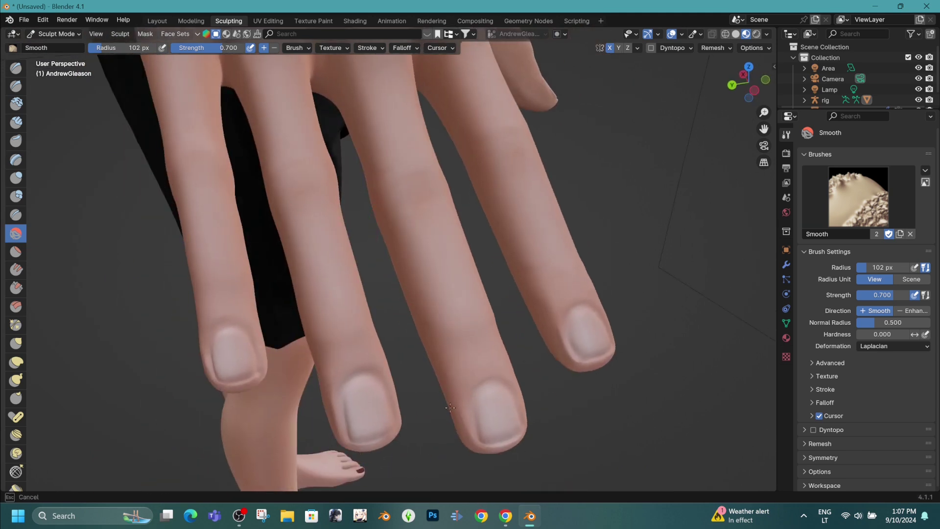
mouse_move(443, 407)
middle_down()
mouse_move(406, 402)
mouse_move(429, 289)
middle_up()
drag(413, 220, 377, 334)
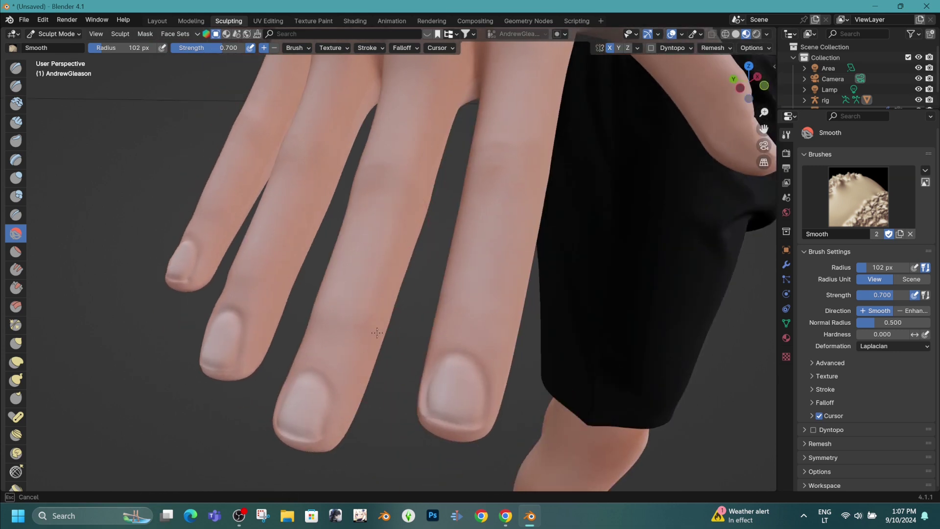
drag(359, 393, 365, 406)
Inflate the sides of the ring finger with the Inflate/Deflate brush at 102 px radius and 0.500 strength
scroll(369, 427, down, 3)
middle_drag(362, 431, 382, 468)
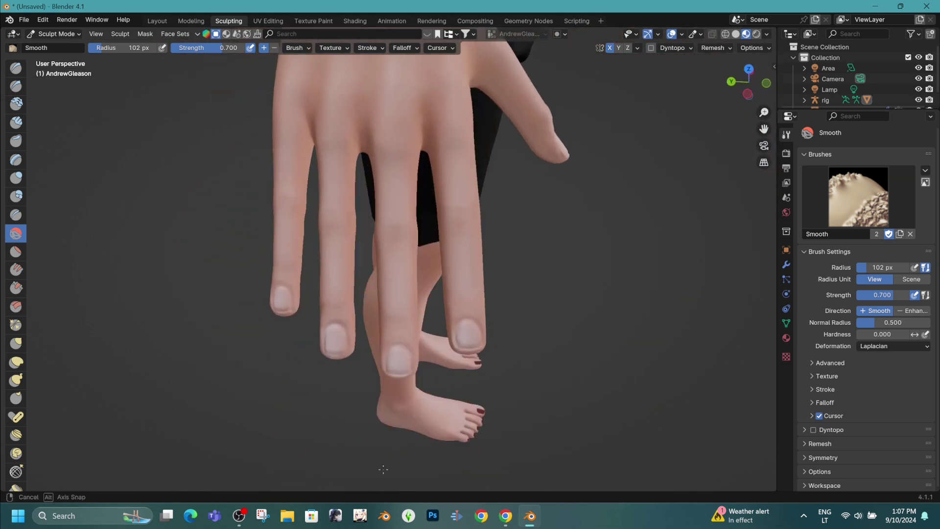
mouse_move(423, 309)
middle_down()
mouse_move(434, 287)
mouse_move(405, 338)
middle_up()
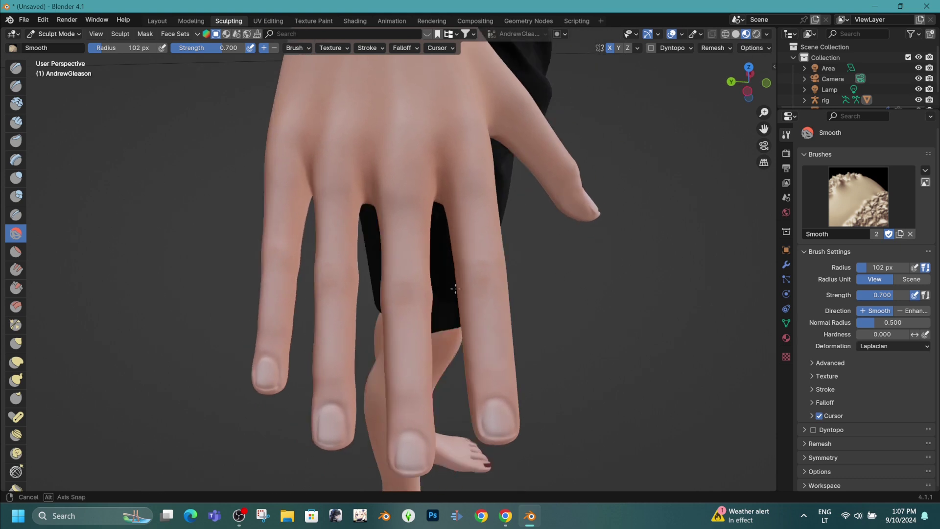
middle_drag(455, 289, 323, 230)
click(16, 178)
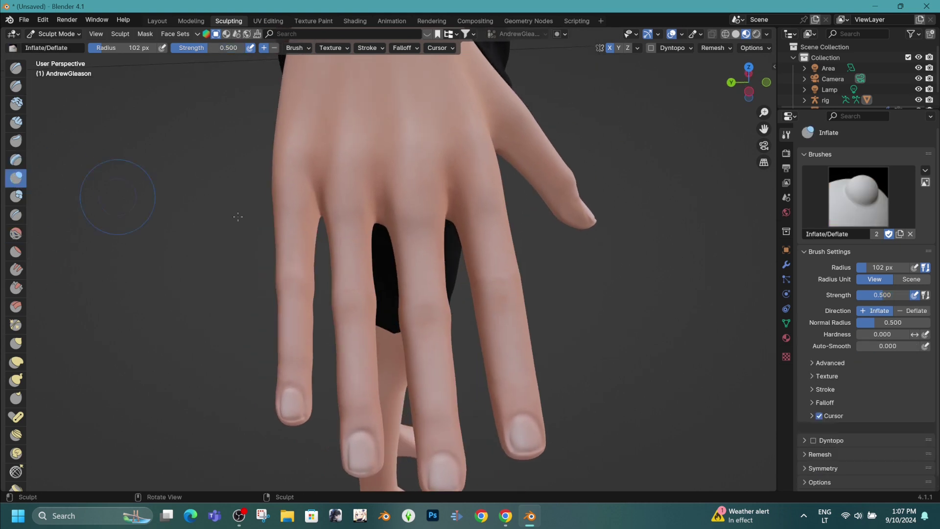
scroll(365, 226, up, 2)
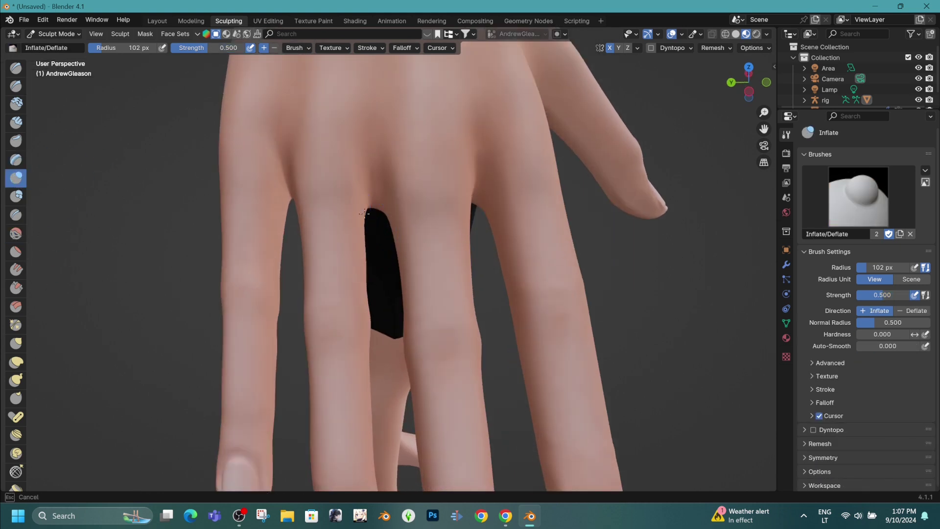
middle_drag(365, 214, 363, 217)
middle_drag(353, 281, 361, 210)
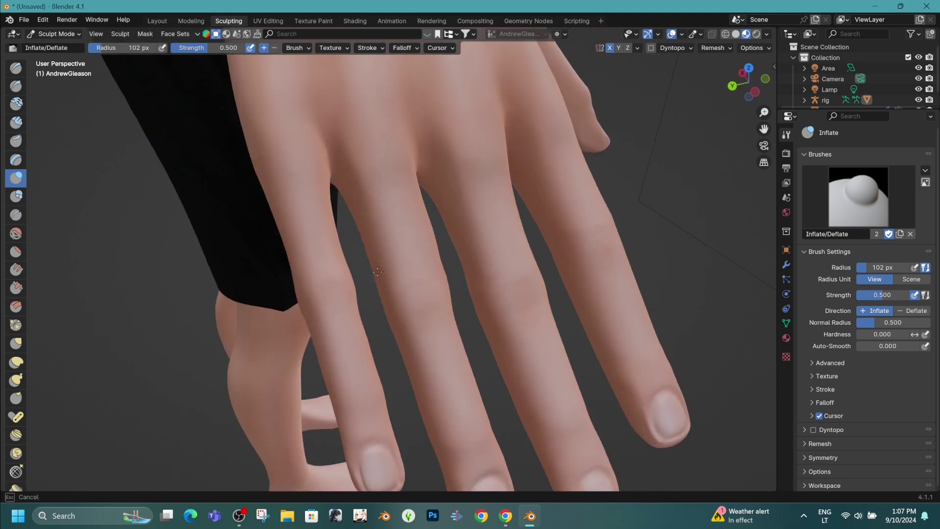
middle_drag(377, 271, 461, 209)
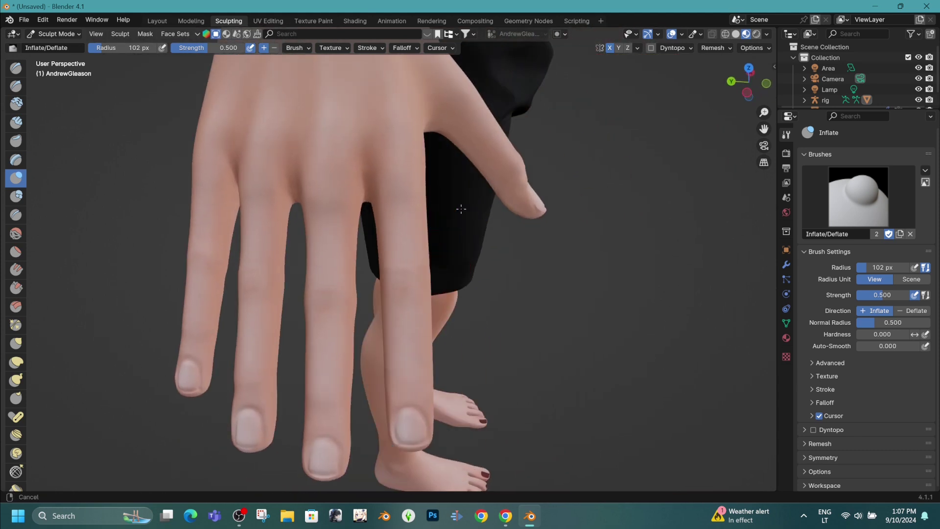
Smooth the inner and thumb-facing sides of the index finger with the Smooth brush at 0.700 strength
click(16, 234)
scroll(373, 187, up, 3)
drag(377, 217, 383, 267)
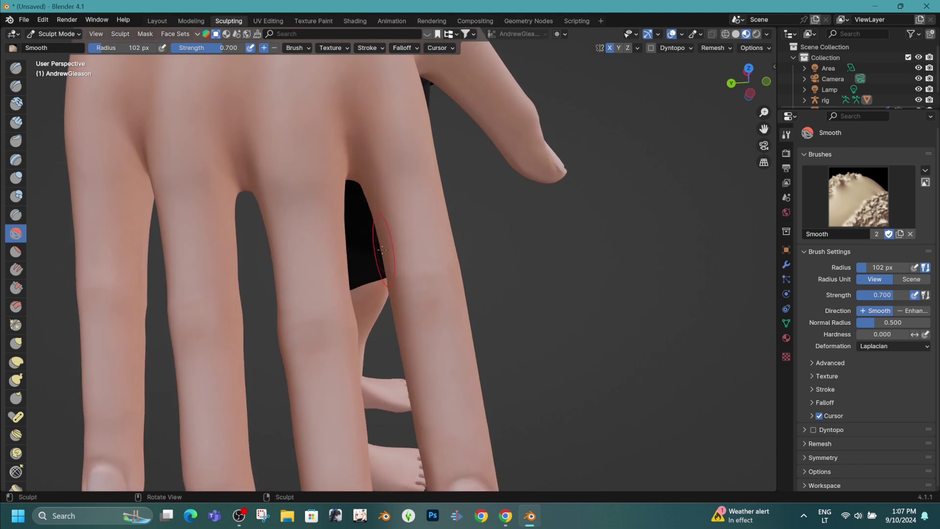
middle_drag(383, 267, 306, 242)
drag(454, 189, 422, 265)
mouse_move(421, 265)
middle_down()
mouse_move(453, 247)
mouse_move(416, 258)
middle_up()
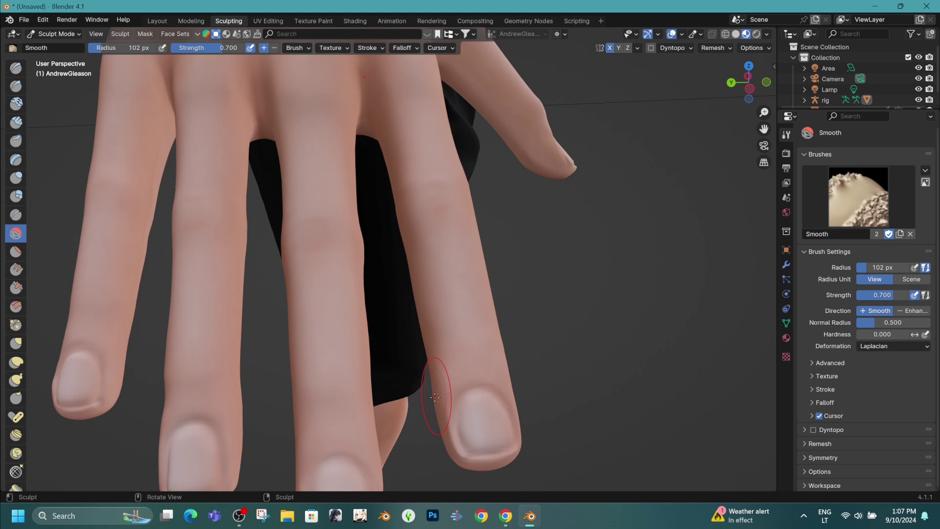
middle_drag(442, 392, 386, 252)
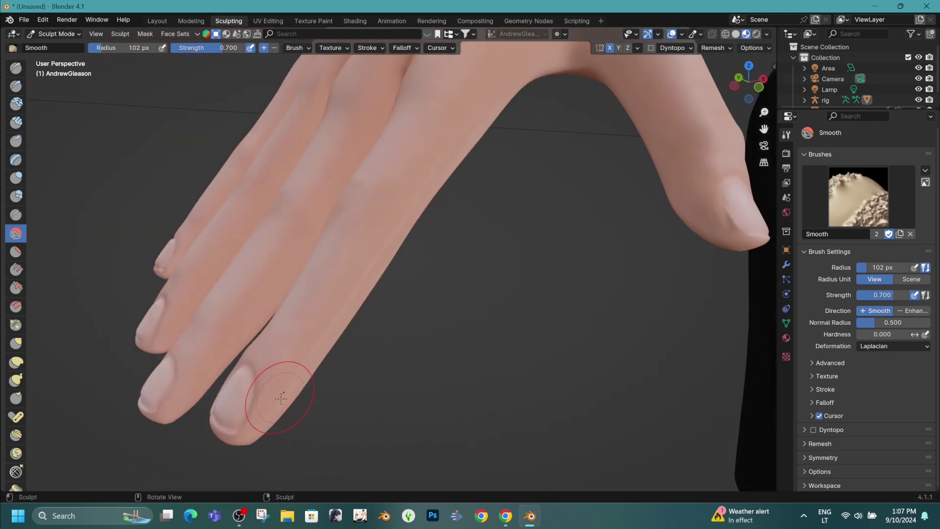
Smooth the inner and outer sides of the thumb from its base toward the nail
middle_drag(341, 366, 470, 245)
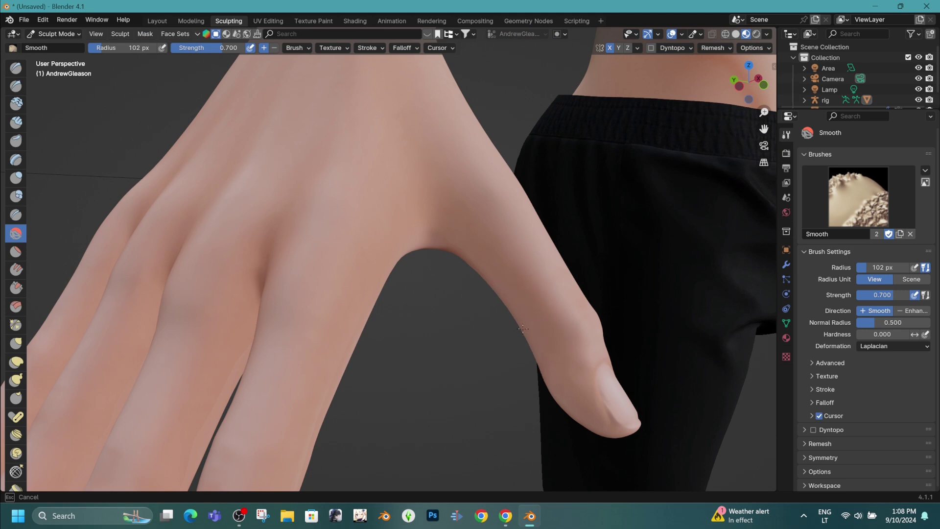
middle_drag(456, 250, 470, 201)
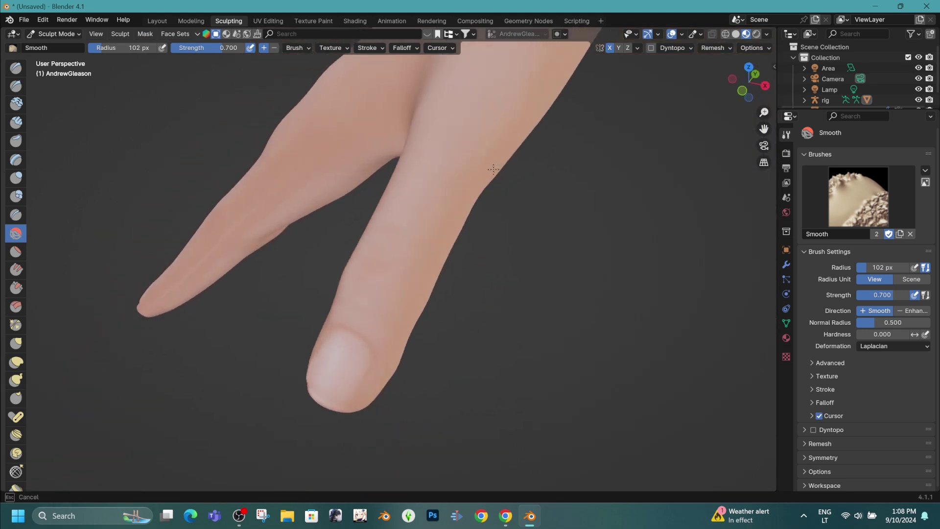
middle_drag(493, 170, 417, 134)
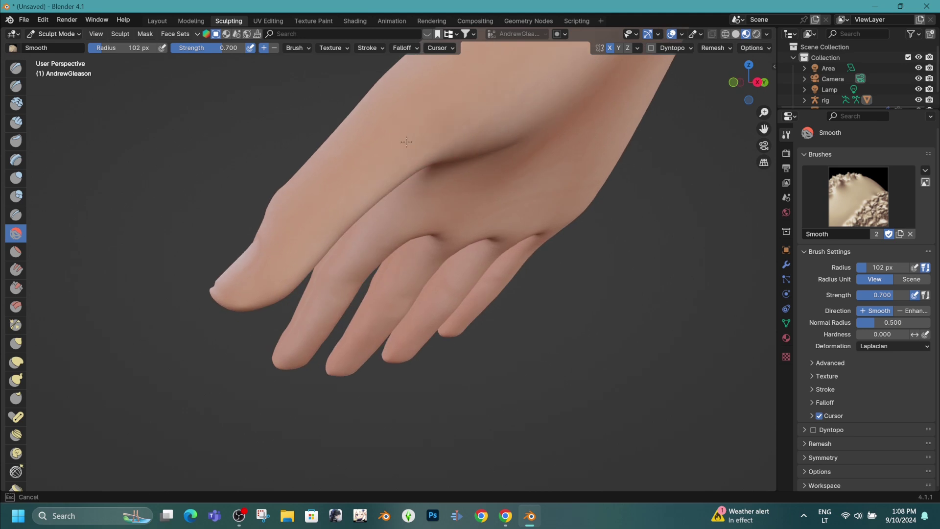
middle_drag(425, 191, 389, 147)
Smooth the palm sides of the index and middle fingers toward their tips
mouse_move(428, 182)
middle_down()
mouse_move(477, 192)
mouse_move(490, 170)
middle_up()
drag(379, 258, 356, 291)
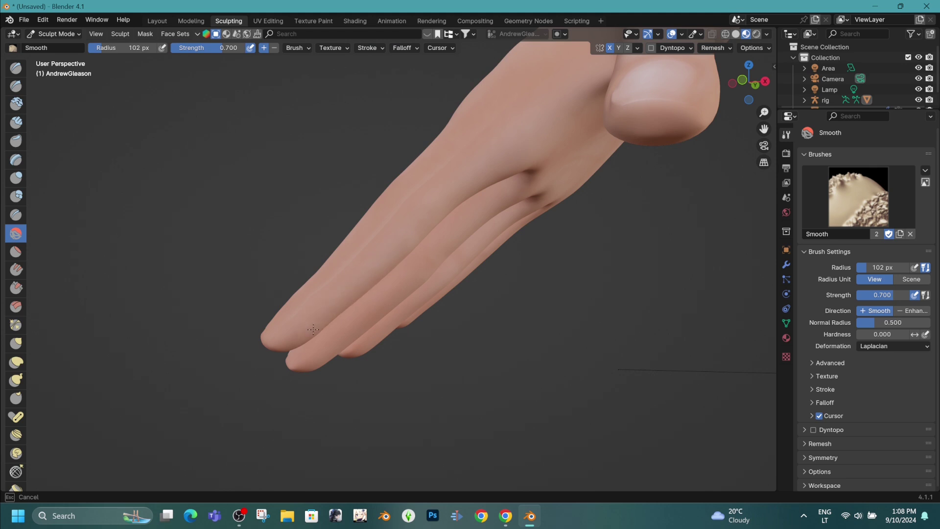
middle_drag(314, 329, 499, 211)
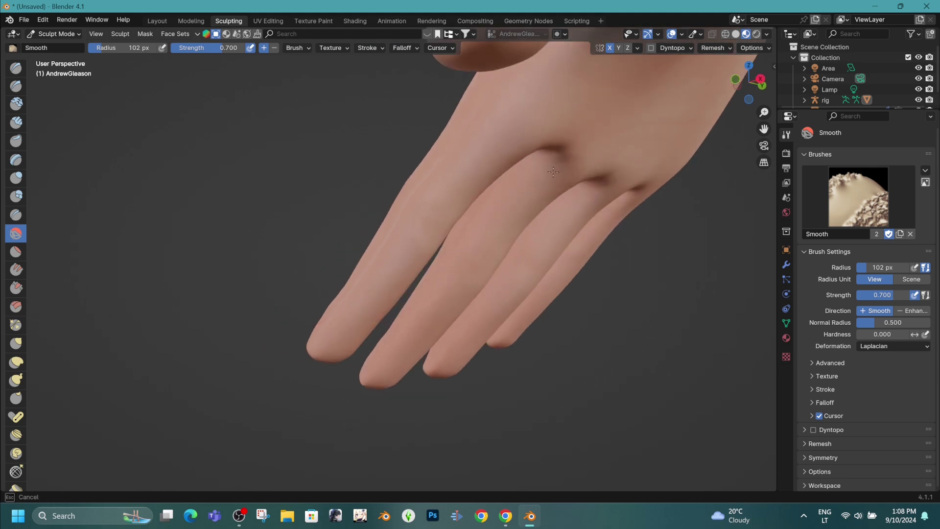
mouse_move(553, 171)
mouse_down()
mouse_move(462, 273)
mouse_move(443, 314)
mouse_up()
Smooth the palm side of the ring finger from its base to the fingertip
middle_drag(501, 245, 526, 196)
shift+middle_drag(474, 220, 544, 236)
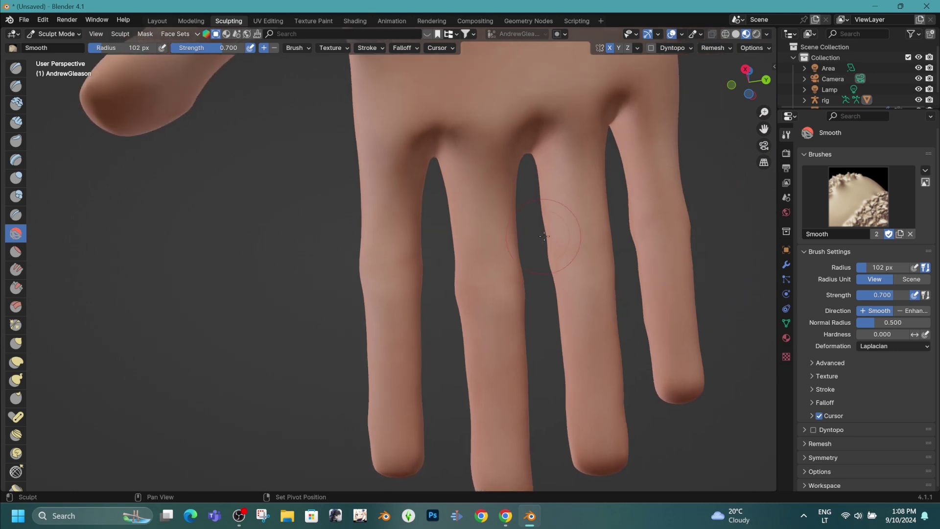
drag(578, 136, 586, 361)
drag(597, 421, 598, 431)
Smooth the thumb's inner edge beside the nail
scroll(656, 203, down, 5)
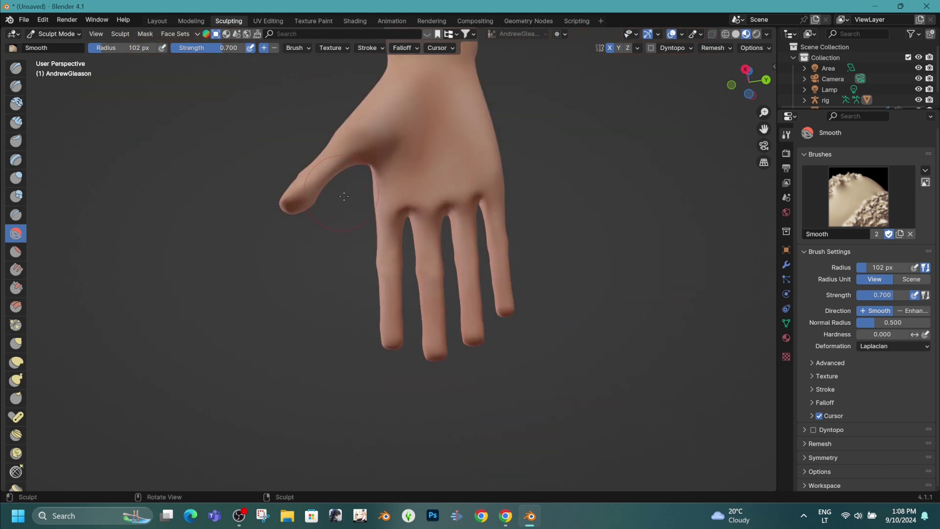
mouse_move(346, 198)
middle_down()
mouse_move(510, 304)
mouse_move(369, 205)
middle_up()
mouse_move(370, 205)
shift+middle_down()
mouse_move(415, 286)
mouse_move(442, 288)
shift+middle_up()
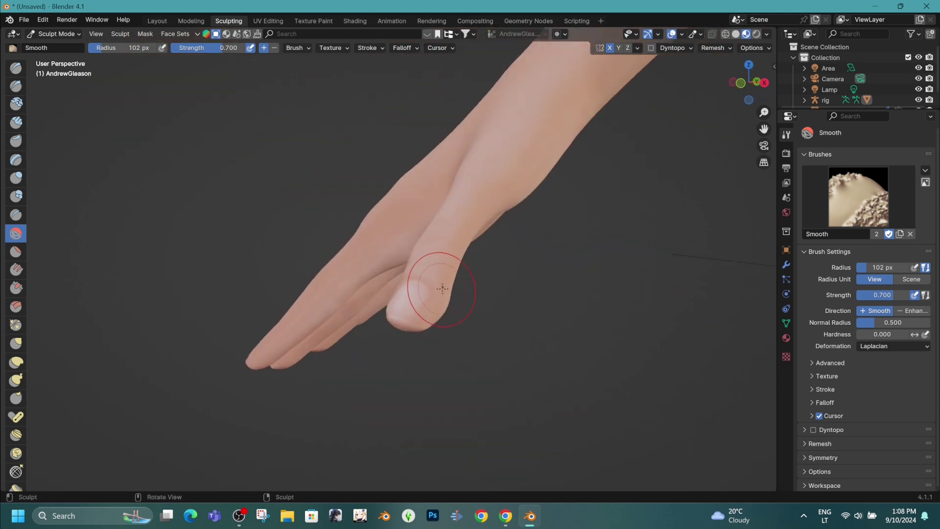
middle_drag(442, 323, 475, 300)
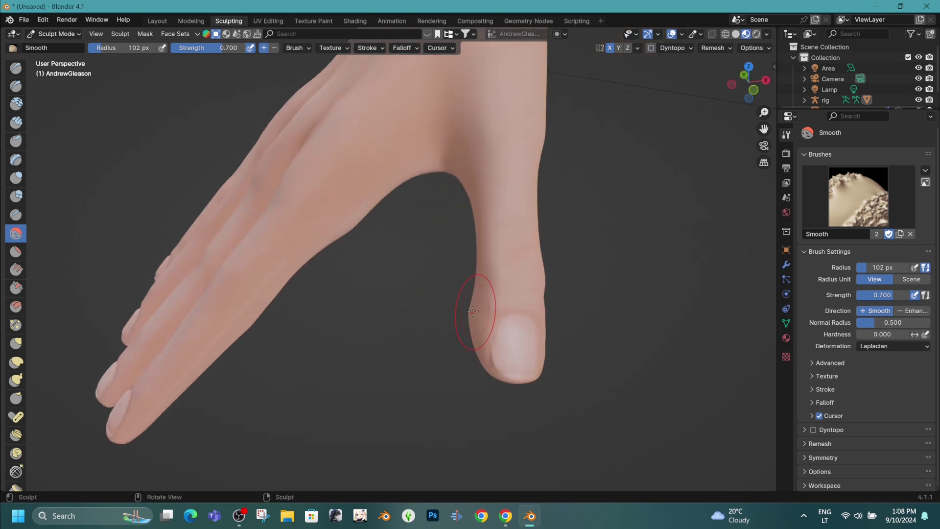
drag(473, 311, 470, 311)
Inflate the palm-side edge of the thumb with the Inflate/Deflate brush at 102 px radius and 0.500 strength
scroll(471, 312, down, 5)
middle_drag(471, 311, 332, 350)
scroll(332, 350, up, 3)
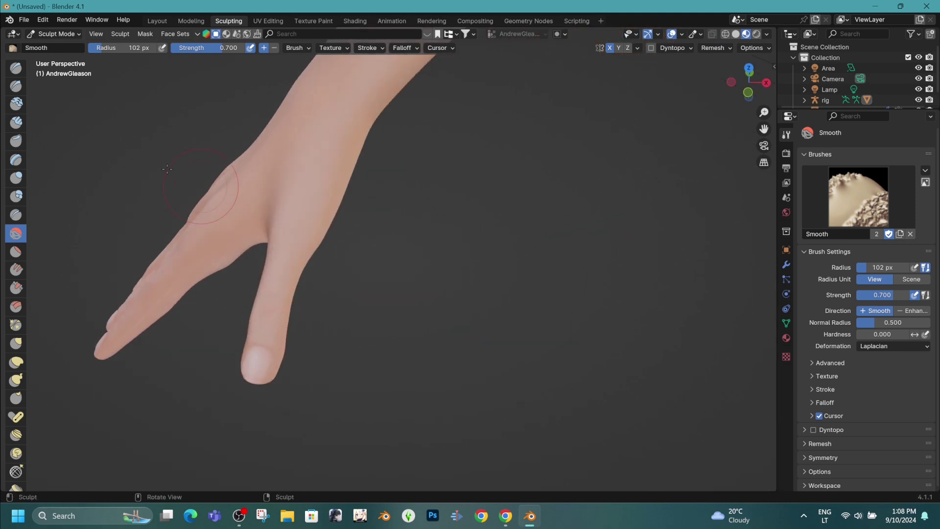
click(22, 178)
mouse_move(308, 255)
middle_down()
mouse_move(333, 240)
mouse_move(275, 249)
middle_up()
drag(283, 245, 263, 287)
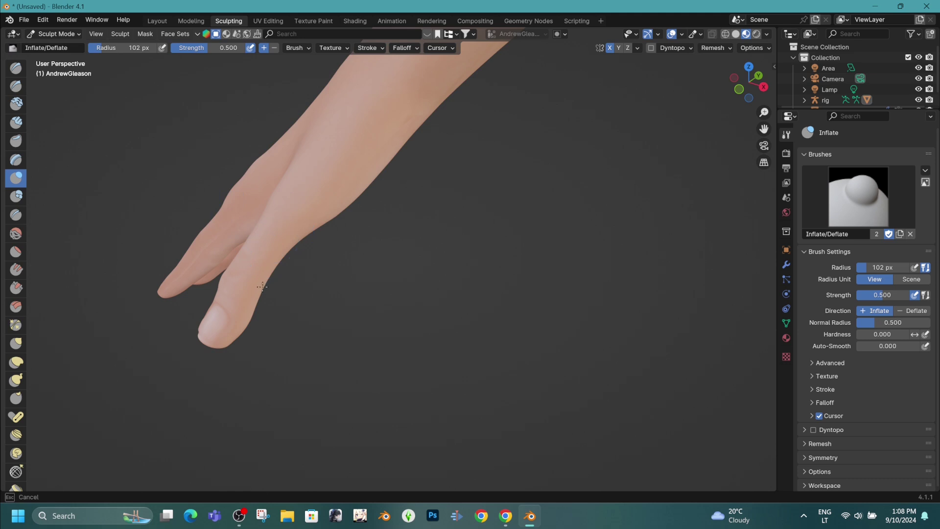
drag(315, 225, 304, 237)
mouse_move(313, 232)
middle_down()
mouse_move(413, 229)
mouse_move(469, 186)
mouse_move(465, 169)
middle_up()
scroll(466, 169, down, 3)
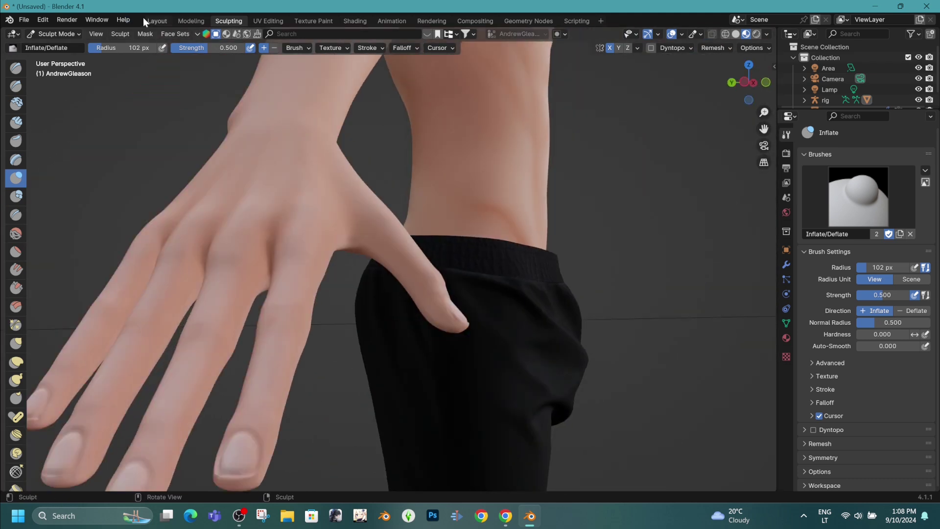
Switch to the Layout workspace, put the rig into Pose Mode and set the transform orientation to Gimbal
click(156, 20)
click(825, 100)
click(343, 34)
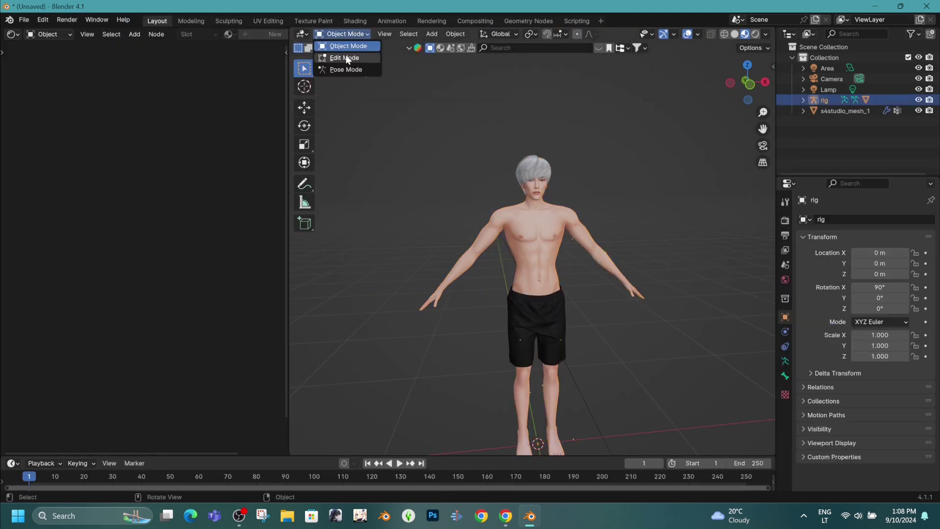
click(346, 56)
click(509, 34)
click(497, 97)
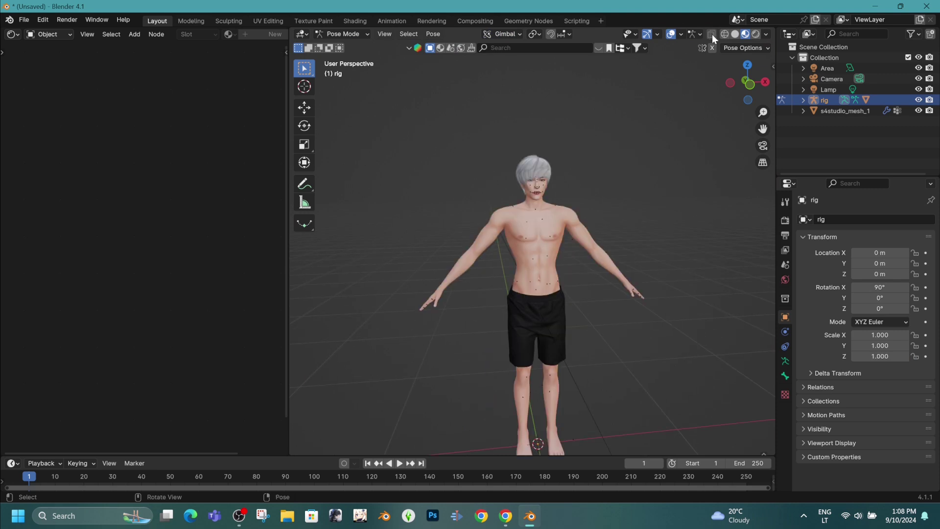
Show the bones through the mesh and try posing the right index finger's base bone with the Transform tool
middle_drag(520, 186, 546, 157)
scroll(547, 169, up, 5)
shift+middle_drag(500, 208, 541, 181)
scroll(552, 162, up, 4)
scroll(549, 164, down, 1)
click(312, 158)
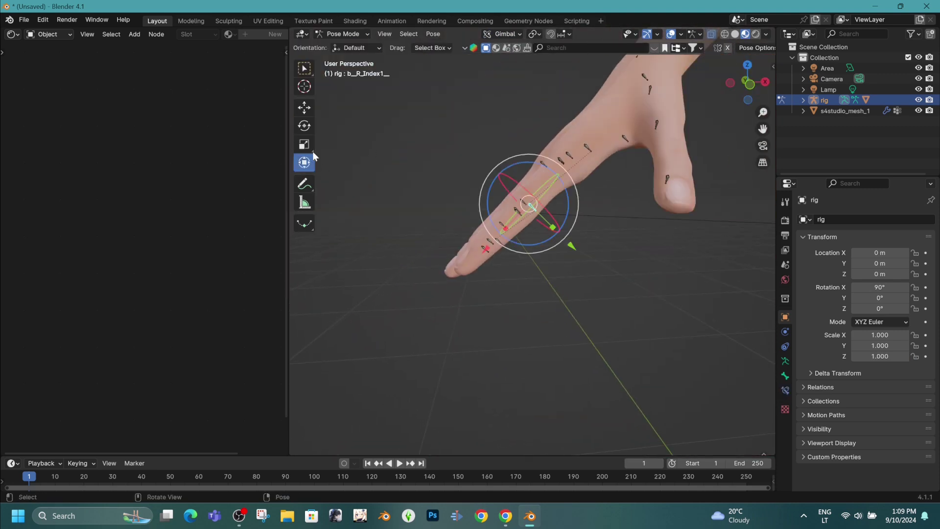
drag(514, 170, 460, 93)
Return the rig to Object Mode, select the body mesh and reopen it in the Sculpting workspace
click(343, 34)
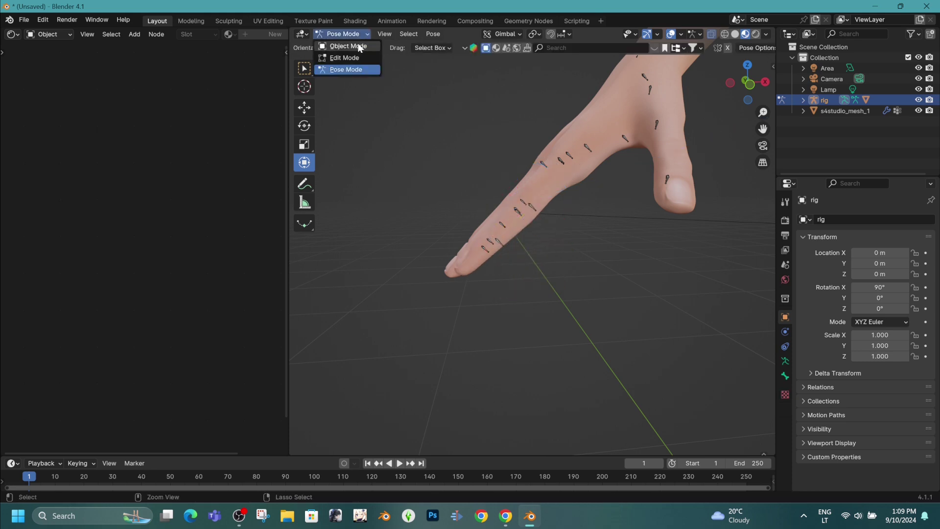
click(343, 44)
click(580, 142)
click(237, 22)
Inflate the middle knuckles on the back of all four fingers with the Inflate/Deflate brush at 153 px radius and 0.500 strength
mouse_move(373, 230)
middle_down()
mouse_move(494, 248)
mouse_move(441, 235)
middle_up()
scroll(338, 255, up, 2)
mouse_move(314, 245)
shift+middle_down()
mouse_move(286, 249)
mouse_move(353, 278)
shift+middle_up()
scroll(274, 249, up, 3)
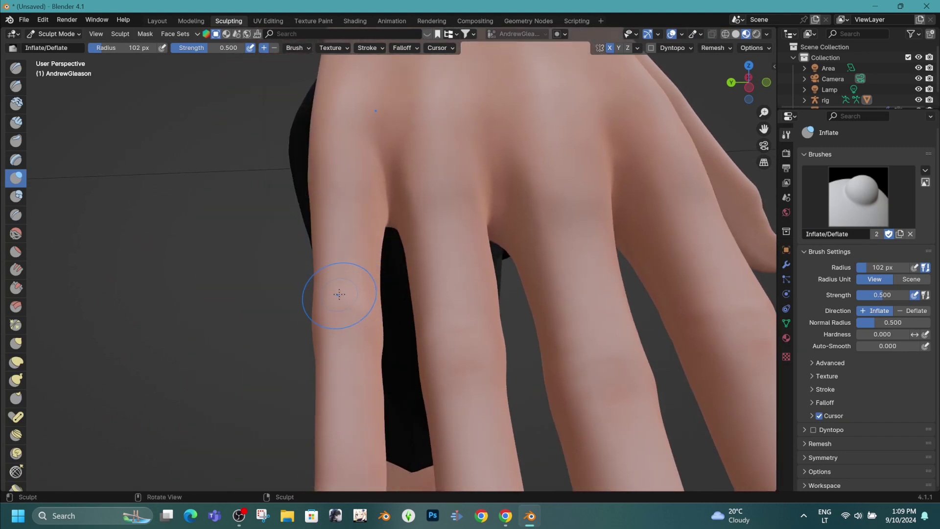
key(bracketright)
key(bracketright)
key(bracketright)
key(bracketright)
drag(467, 328, 468, 350)
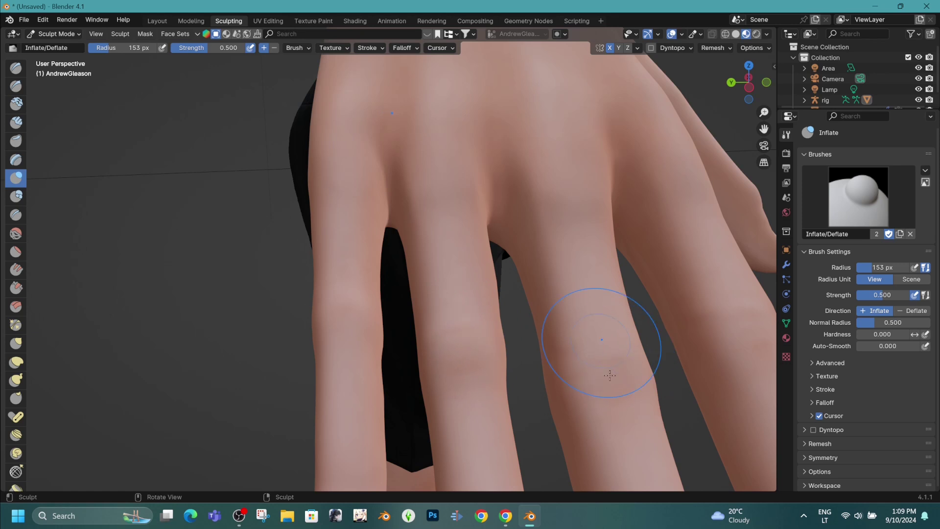
drag(610, 374, 606, 366)
shift+middle_drag(670, 339, 545, 351)
drag(617, 369, 609, 333)
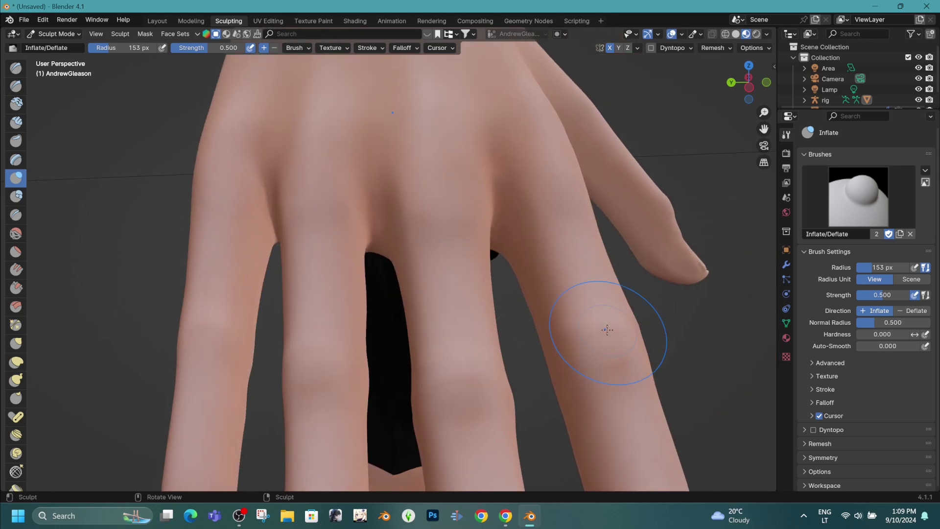
Inflate the end joints above the fingernails on the back of the hand at 153 px radius
scroll(609, 331, down, 2)
shift+middle_drag(274, 363, 413, 240)
scroll(412, 241, up, 5)
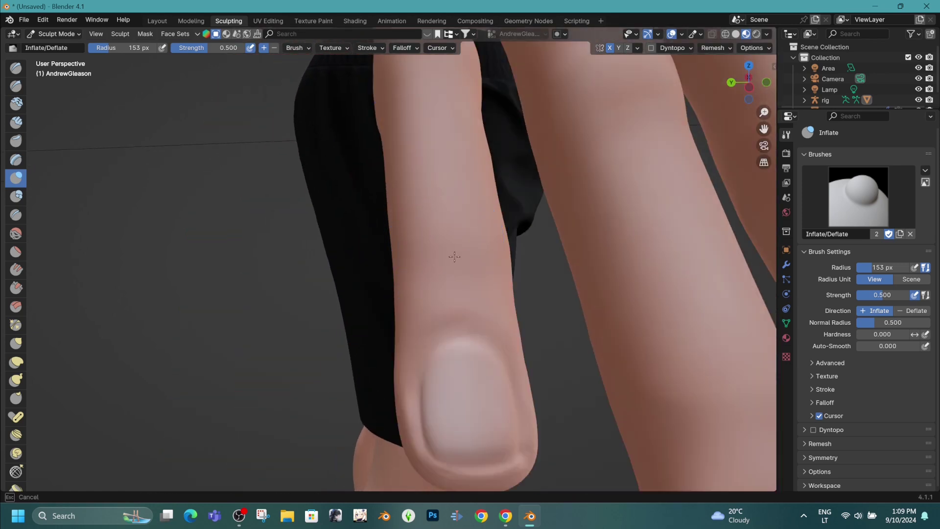
scroll(471, 275, down, 2)
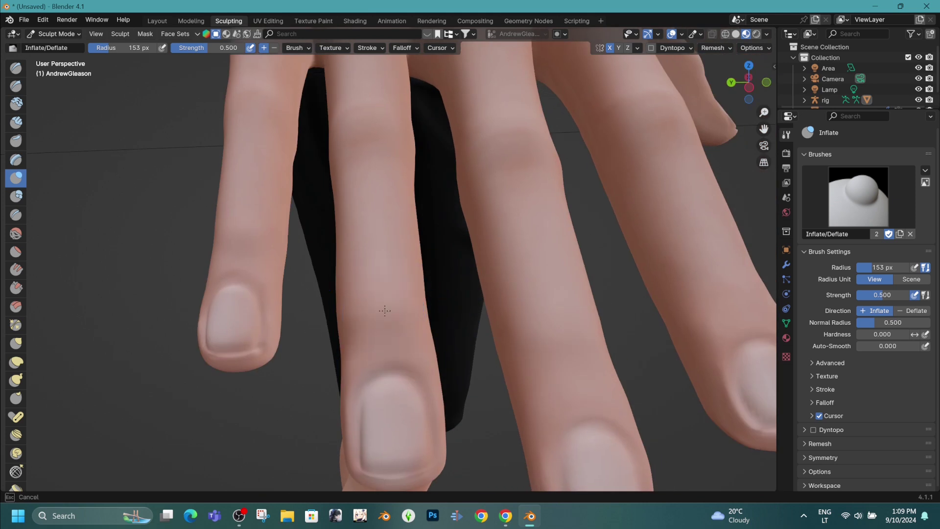
middle_drag(577, 294, 451, 336)
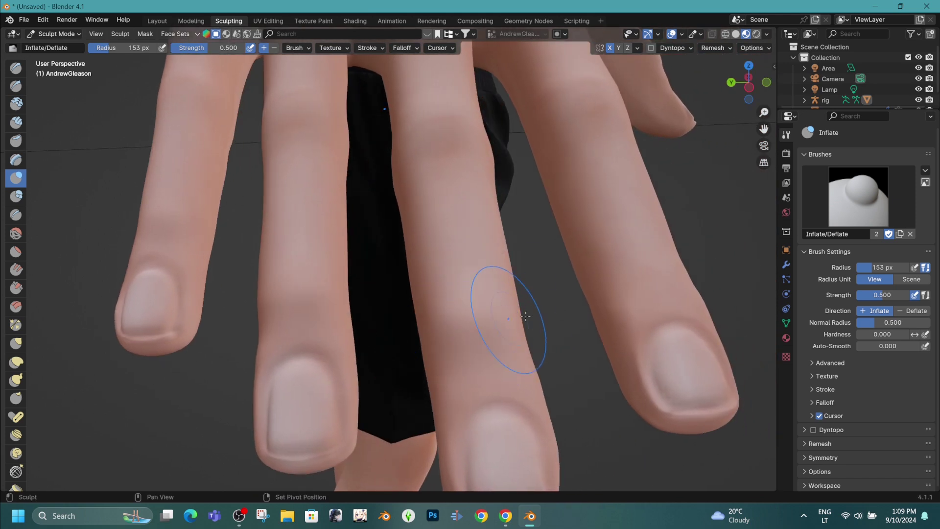
mouse_move(526, 316)
middle_down()
mouse_move(441, 284)
mouse_move(411, 263)
mouse_move(416, 250)
mouse_move(398, 342)
mouse_move(438, 310)
mouse_move(518, 328)
mouse_move(418, 150)
middle_up()
ctrl+middle_drag(432, 182, 435, 60)
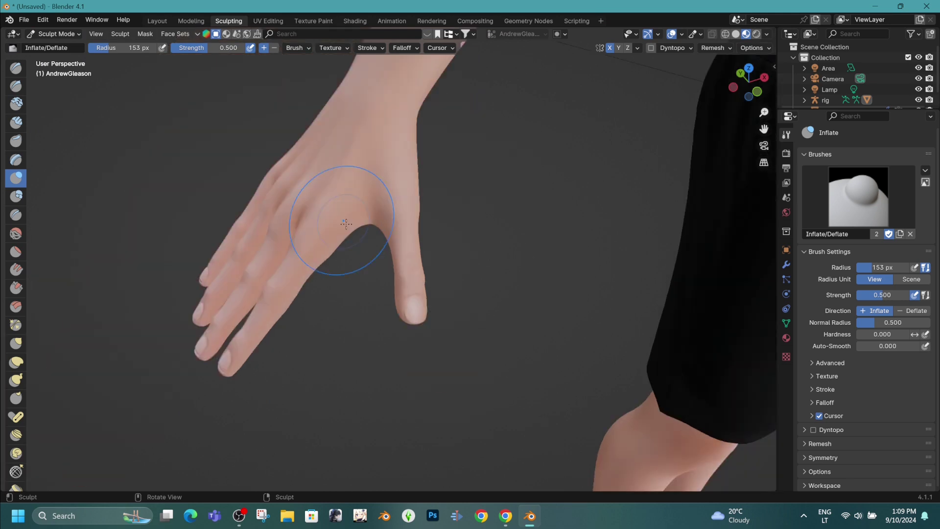
mouse_move(342, 220)
middle_down()
mouse_move(470, 193)
mouse_move(431, 182)
mouse_move(458, 174)
mouse_move(413, 212)
middle_up()
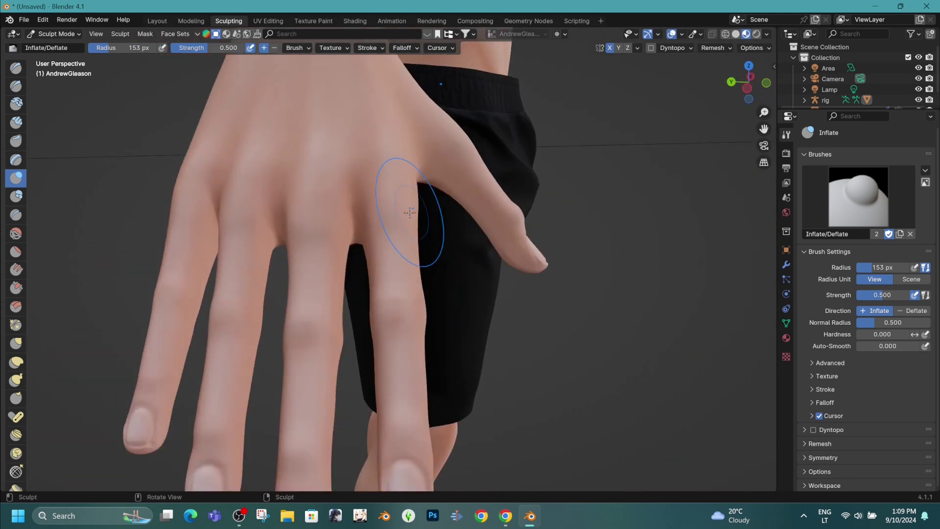
Carve creases across the little, ring and middle fingers' middle knuckles with Draw Sharp in Subtract mode at 28 px radius
mouse_move(348, 245)
middle_down()
mouse_move(357, 317)
mouse_move(515, 147)
middle_up()
click(17, 88)
middle_drag(253, 169, 246, 195)
key(f)
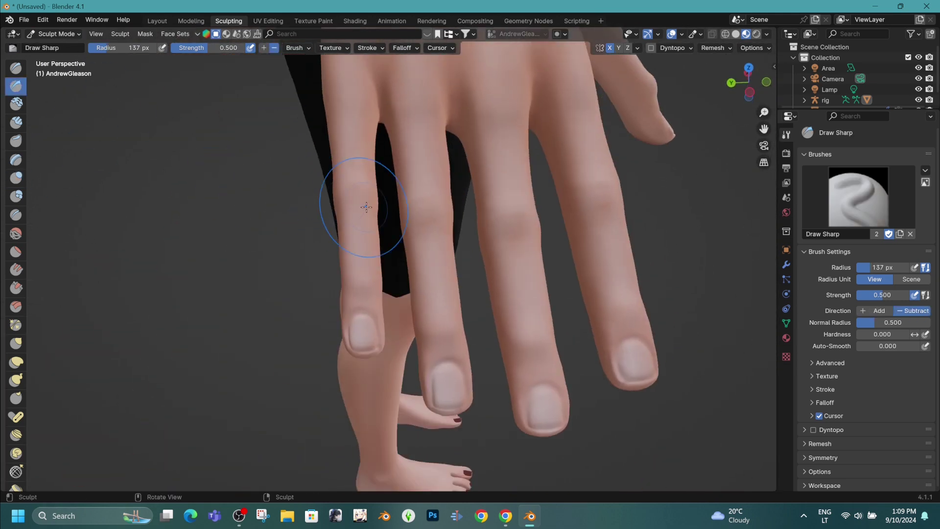
click(382, 207)
scroll(372, 203, up, 3)
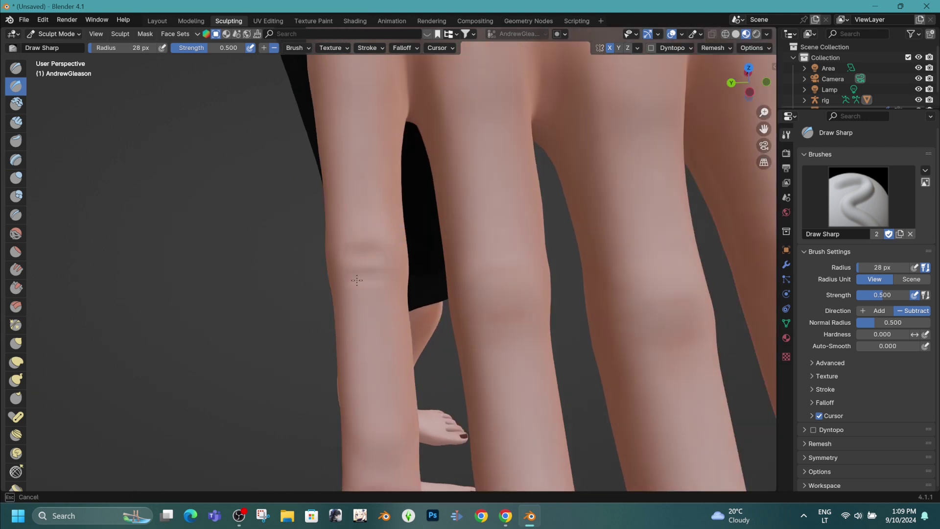
shift+middle_drag(511, 248, 410, 308)
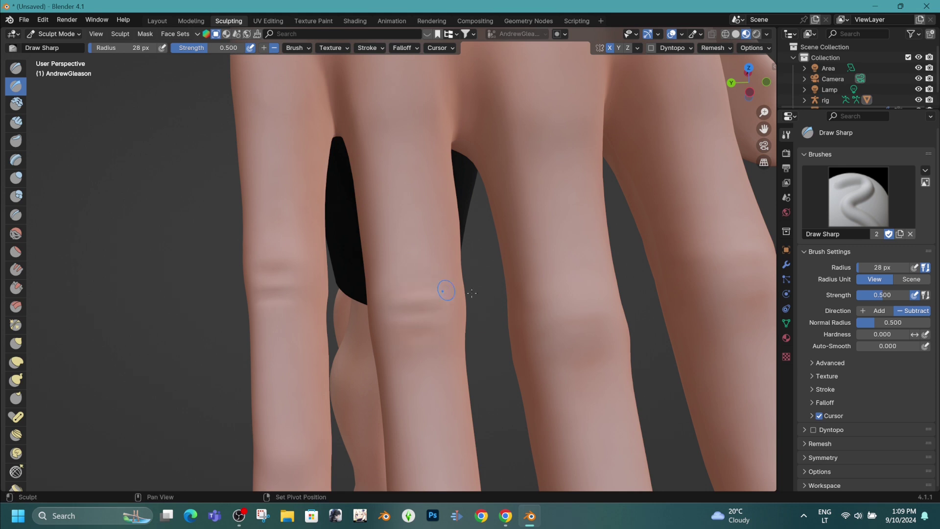
shift+middle_drag(539, 298, 395, 301)
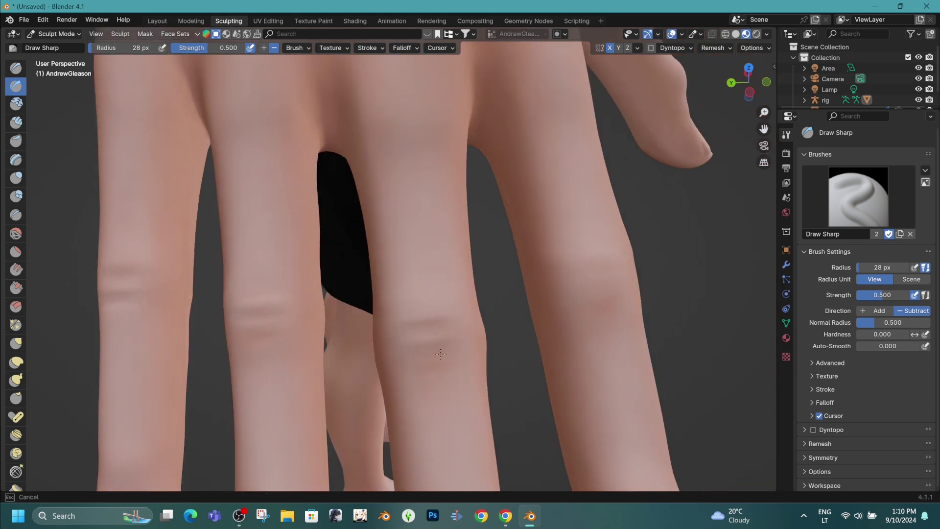
scroll(441, 354, down, 5)
scroll(146, 264, up, 5)
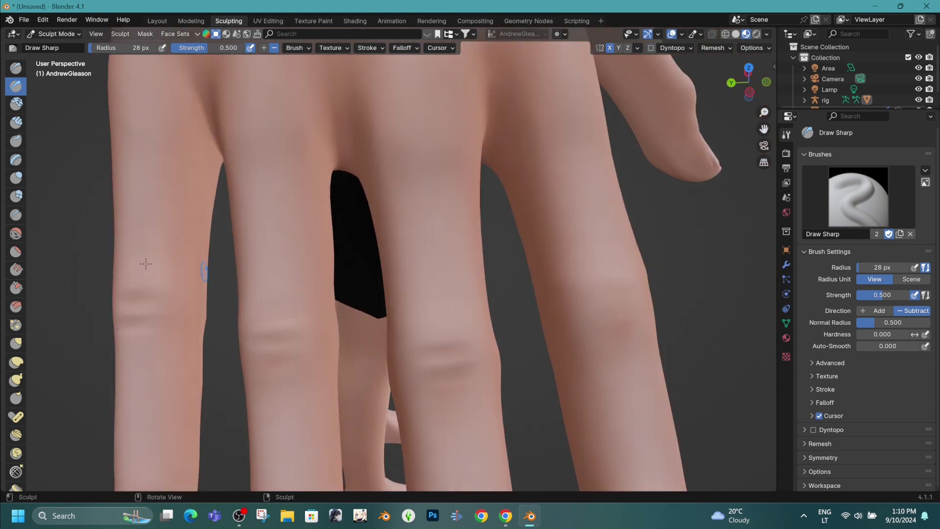
Smooth the side edges of the fingers' middle knuckles with the Smooth brush at 112 px radius and 0.700 strength
click(15, 233)
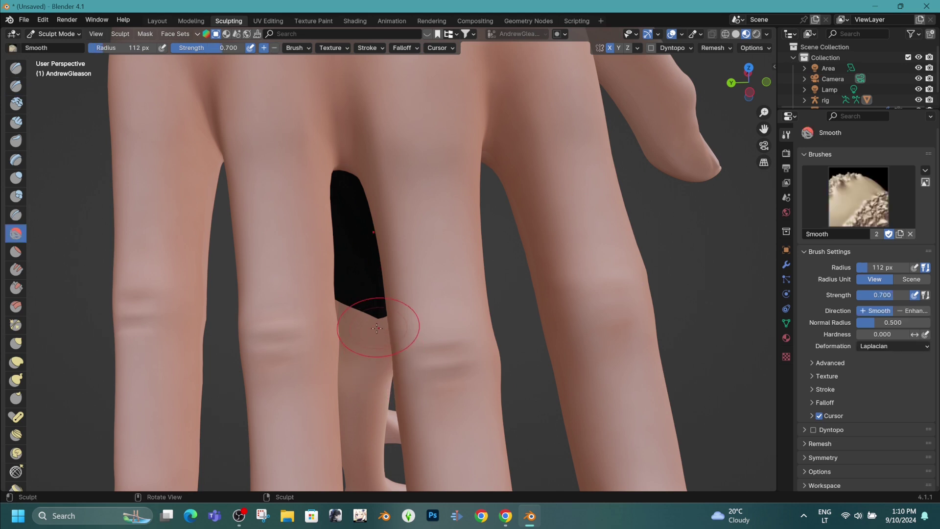
middle_drag(393, 326, 419, 327)
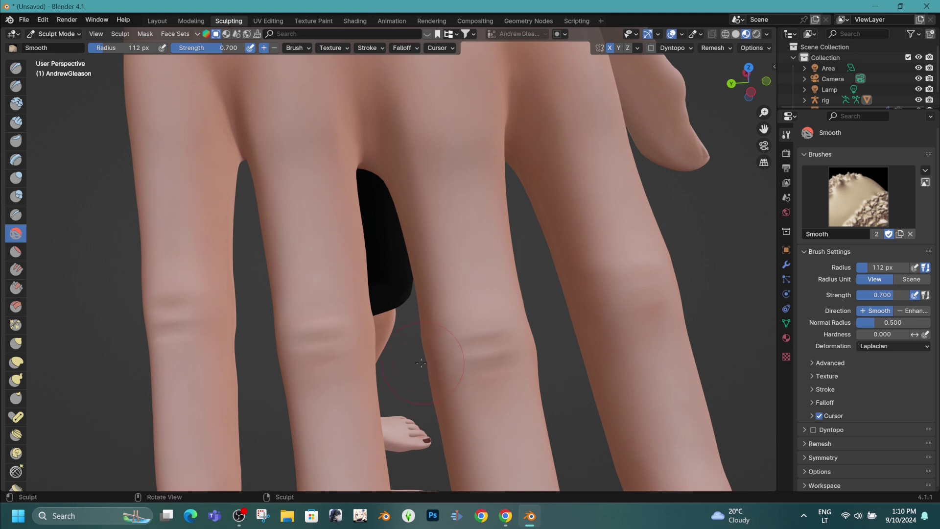
middle_drag(421, 363, 407, 351)
drag(413, 367, 412, 375)
scroll(425, 316, down, 4)
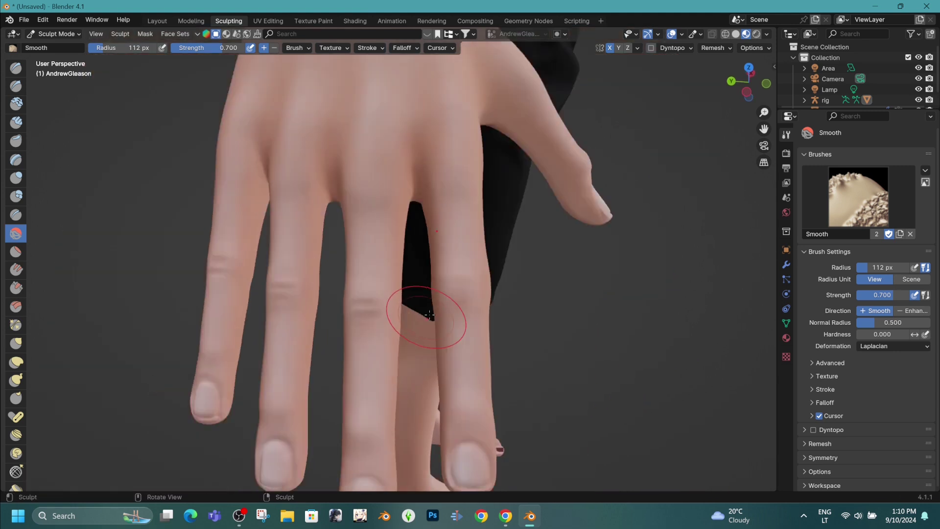
mouse_move(426, 315)
middle_down()
mouse_move(457, 309)
mouse_move(419, 302)
middle_up()
scroll(456, 308, up, 4)
shift+middle_drag(420, 303, 342, 312)
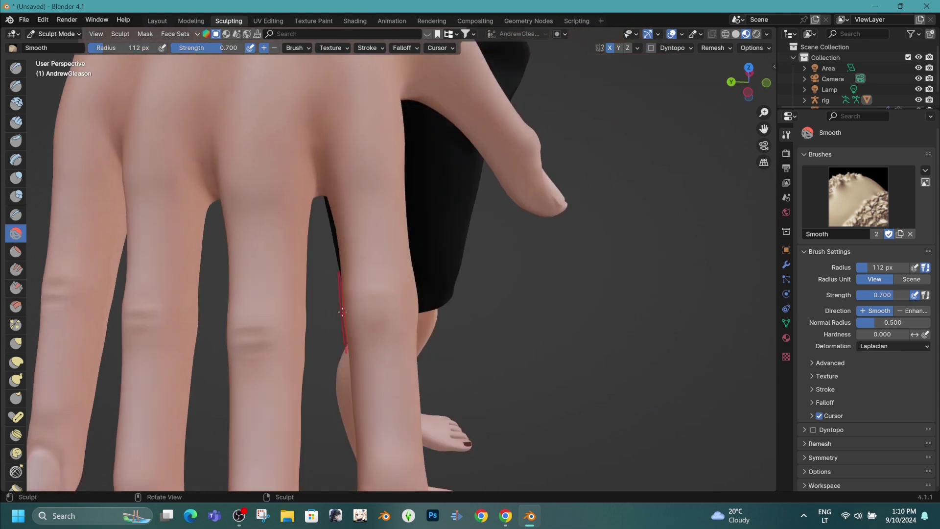
mouse_move(408, 289)
mouse_down()
mouse_move(414, 309)
mouse_move(412, 297)
mouse_up()
Carve creases across the index finger's middle knuckle with Draw Sharp at 81 px radius, undoing the first oversized stroke
click(15, 86)
scroll(356, 351, up, 2)
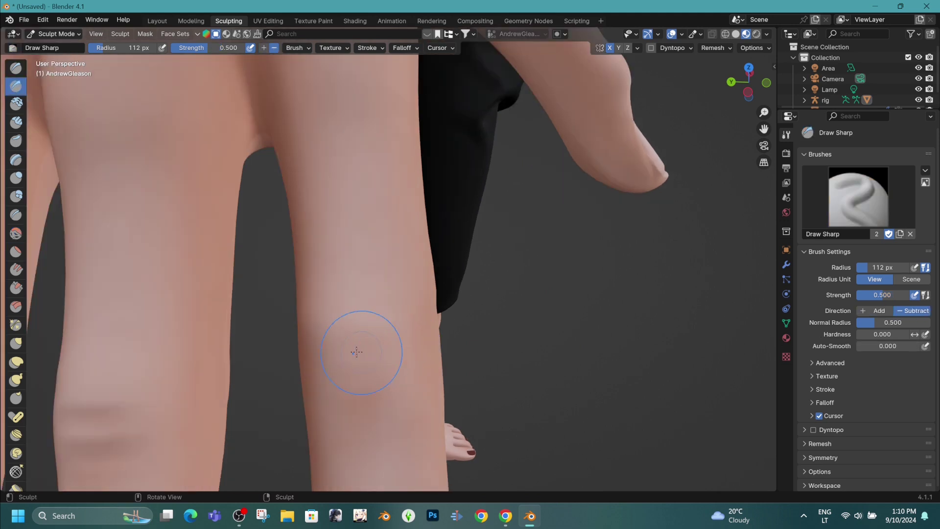
drag(390, 356, 361, 351)
key(ctrl+z)
click(13, 89)
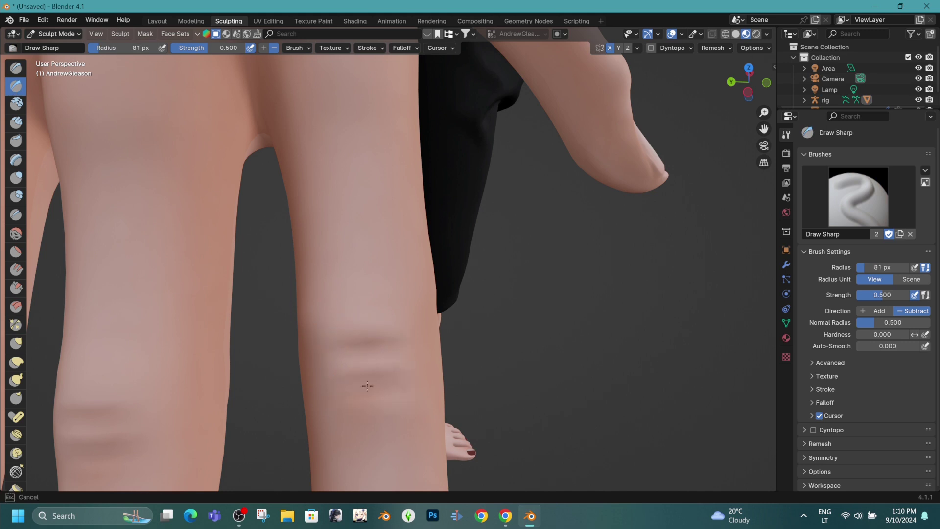
Carve a crease across the end joints above the little and ring fingernails with Draw Sharp at 81 px radius
scroll(423, 336, down, 10)
middle_drag(433, 274, 342, 339)
scroll(347, 248, up, 6)
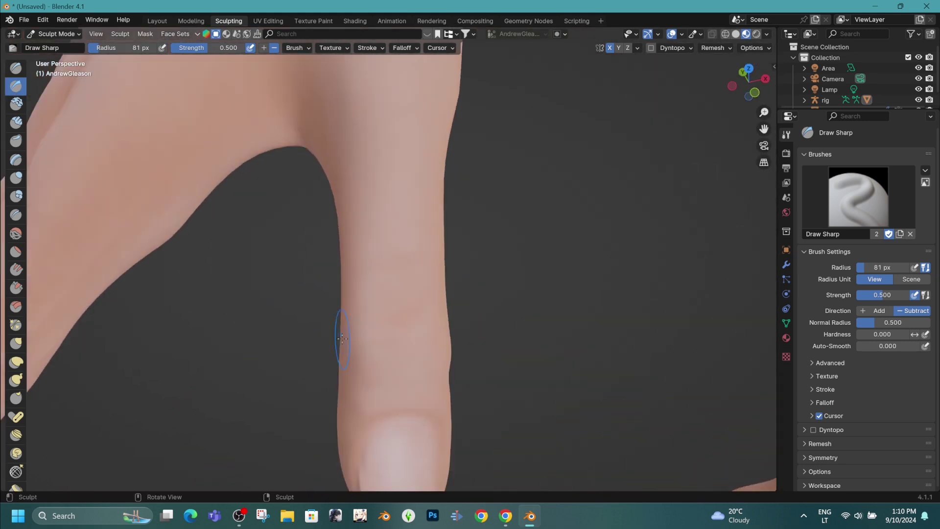
middle_drag(415, 359, 469, 292)
shift+middle_drag(469, 292, 583, 187)
scroll(423, 295, up, 5)
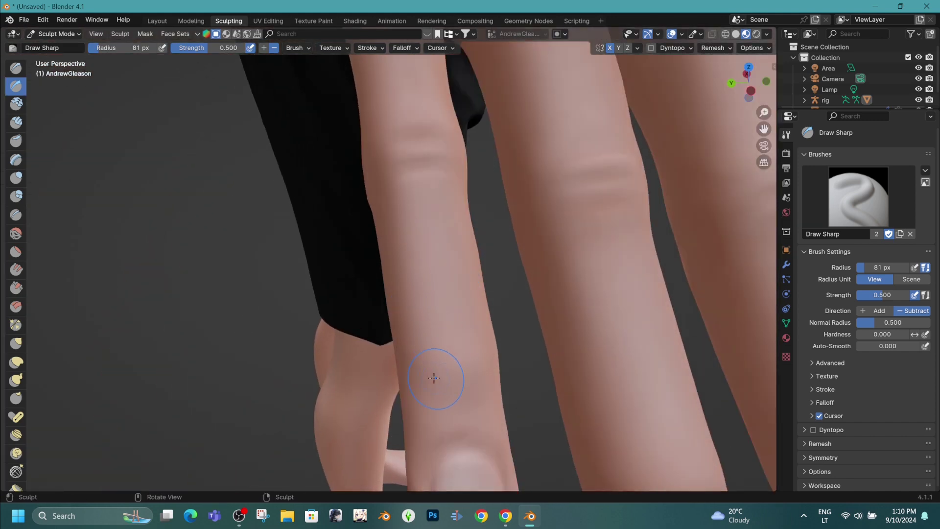
mouse_move(425, 367)
mouse_down()
mouse_move(484, 372)
mouse_move(463, 367)
mouse_up()
scroll(450, 366, down, 4)
middle_drag(446, 365, 402, 350)
scroll(384, 345, up, 2)
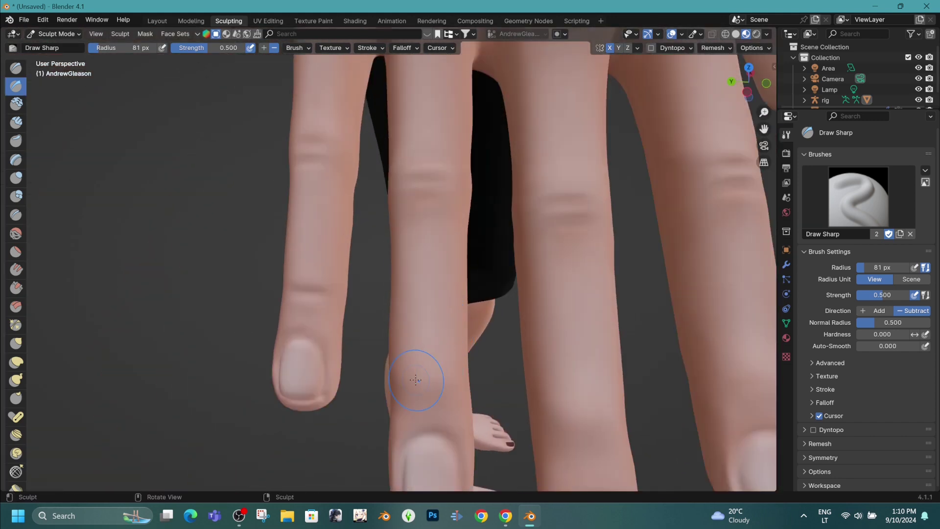
drag(408, 379, 441, 381)
Carve a crease across the end joints above the middle and index fingernails
scroll(489, 362, down, 4)
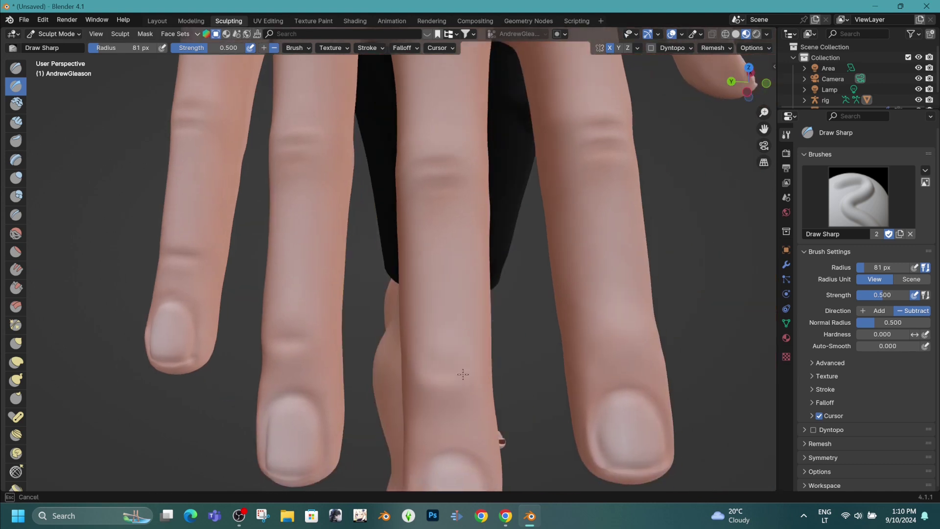
scroll(539, 367, up, 4)
ctrl+middle_drag(430, 327, 441, 299)
shift+middle_drag(441, 333, 550, 329)
drag(480, 324, 548, 324)
Inflate the palm side of the fingertips with the Inflate/Deflate brush at 123 px radius and 0.500 strength
mouse_move(548, 324)
ctrl+middle_down()
mouse_move(589, 316)
mouse_move(578, 300)
mouse_move(54, 128)
ctrl+middle_up()
scroll(564, 321, up, 3)
click(11, 181)
mouse_move(355, 329)
middle_down()
mouse_move(447, 321)
mouse_move(465, 304)
middle_up()
mouse_move(539, 306)
shift+middle_down()
mouse_move(505, 298)
mouse_move(501, 311)
mouse_move(491, 283)
mouse_move(471, 284)
mouse_move(479, 246)
shift+middle_up()
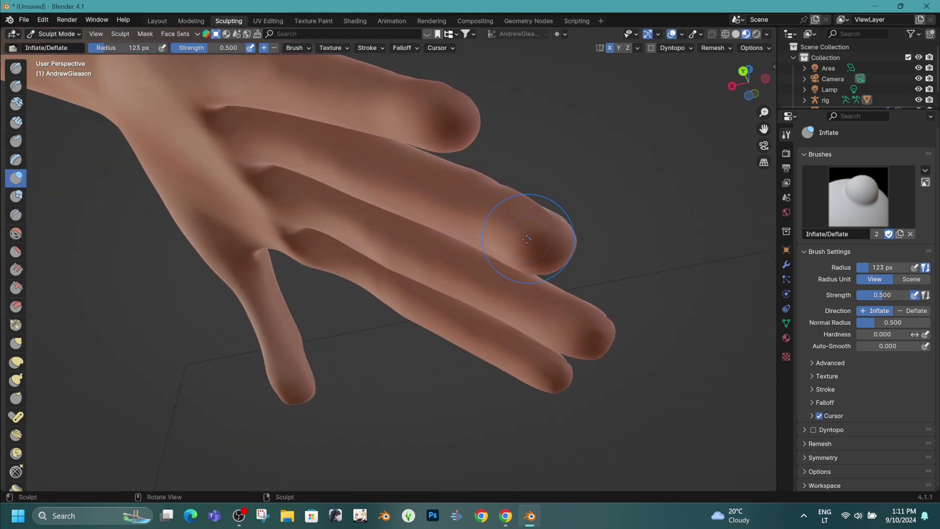
mouse_move(527, 239)
middle_down()
mouse_move(554, 319)
mouse_move(576, 286)
mouse_move(648, 242)
middle_up()
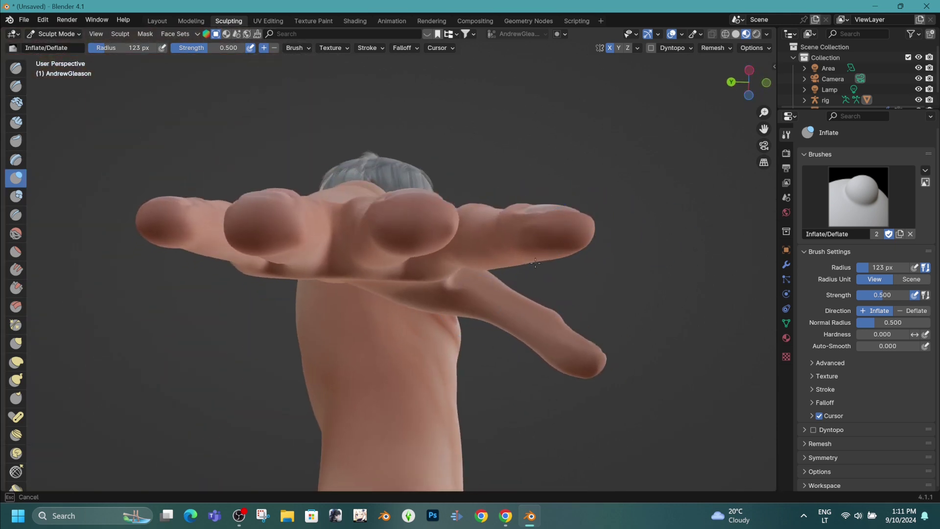
mouse_move(551, 249)
middle_down()
mouse_move(233, 313)
mouse_move(413, 365)
mouse_move(452, 315)
mouse_move(435, 348)
mouse_move(564, 280)
mouse_move(541, 216)
middle_up()
scroll(455, 200, up, 2)
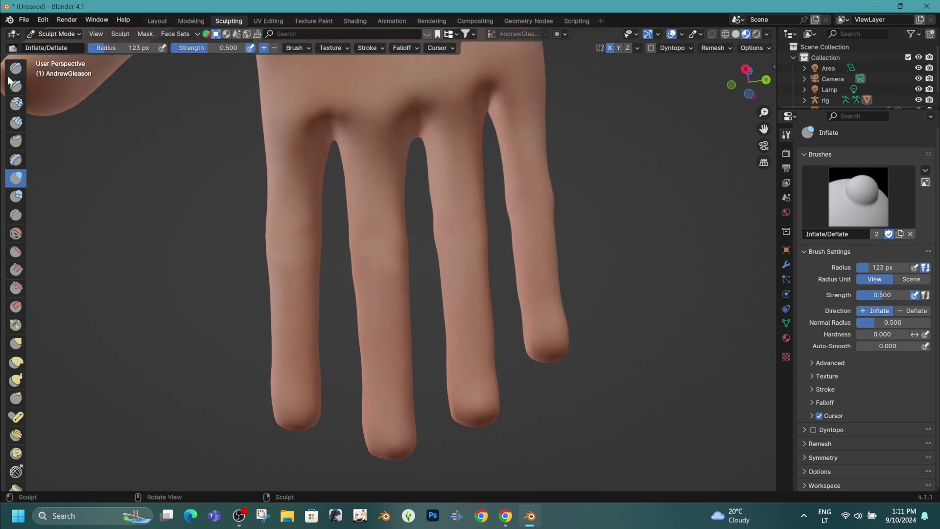
Carve a crease across the palm side of the index finger's middle joint with Draw Sharp at 64 px radius
click(16, 86)
mouse_move(235, 146)
middle_down()
mouse_move(284, 162)
mouse_move(383, 224)
mouse_move(266, 176)
middle_up()
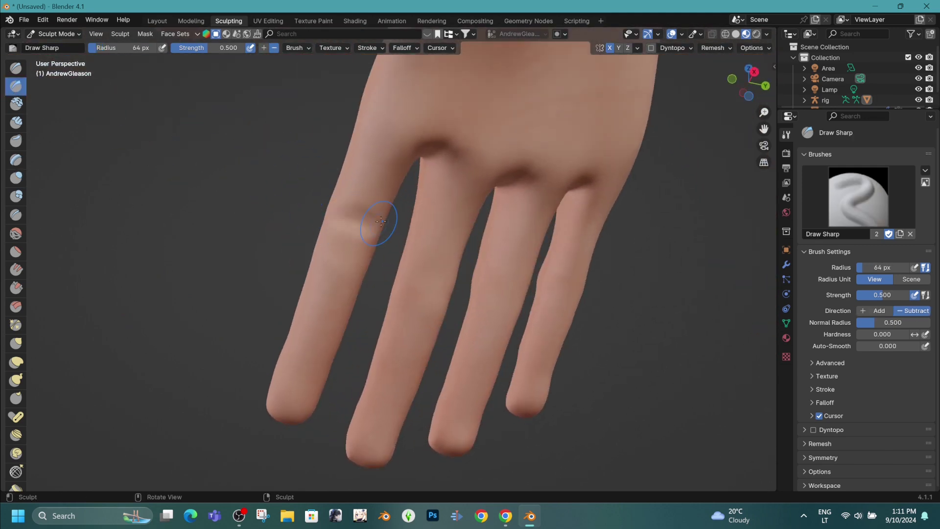
middle_drag(381, 221, 381, 254)
drag(357, 251, 376, 256)
mouse_move(377, 256)
middle_down()
mouse_move(446, 292)
mouse_move(392, 295)
mouse_move(374, 275)
mouse_move(371, 295)
middle_up()
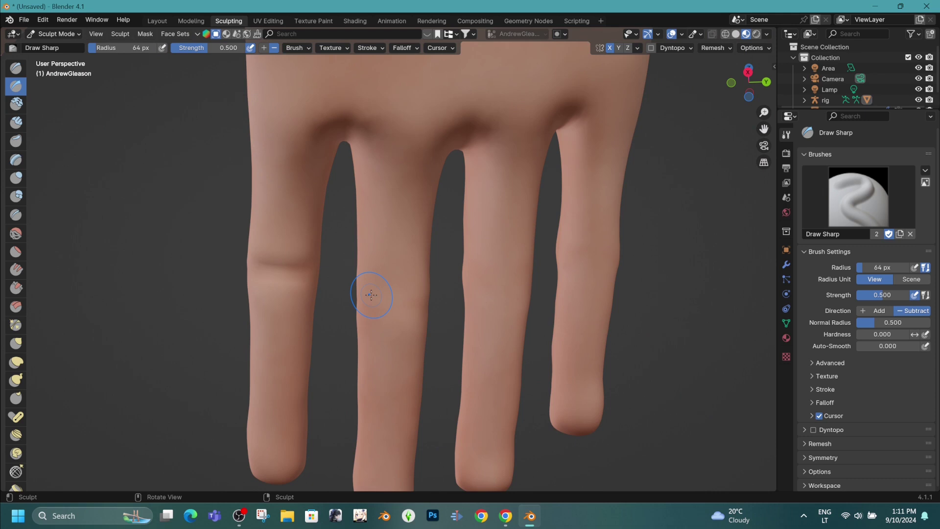
Carve creases across the palm side of the middle, ring and little fingers' middle joints, redoing the middle finger's stroke once
drag(407, 296, 410, 295)
mouse_move(410, 296)
middle_down()
mouse_move(384, 253)
mouse_move(391, 267)
middle_up()
key(ctrl+z)
drag(363, 276, 414, 277)
drag(471, 229, 514, 225)
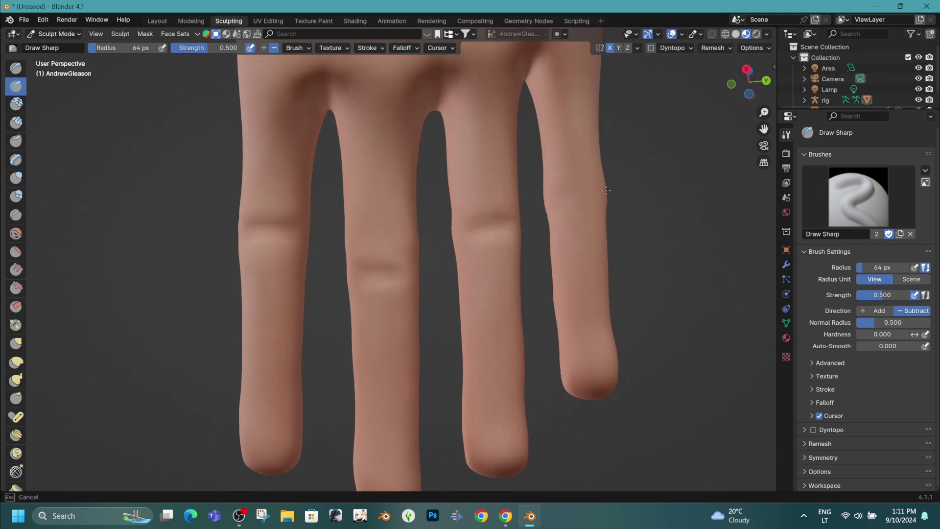
drag(606, 190, 560, 188)
Carve creases across the palm side of the fingers' end joints, starting with the little and ring fingers
drag(575, 314, 600, 311)
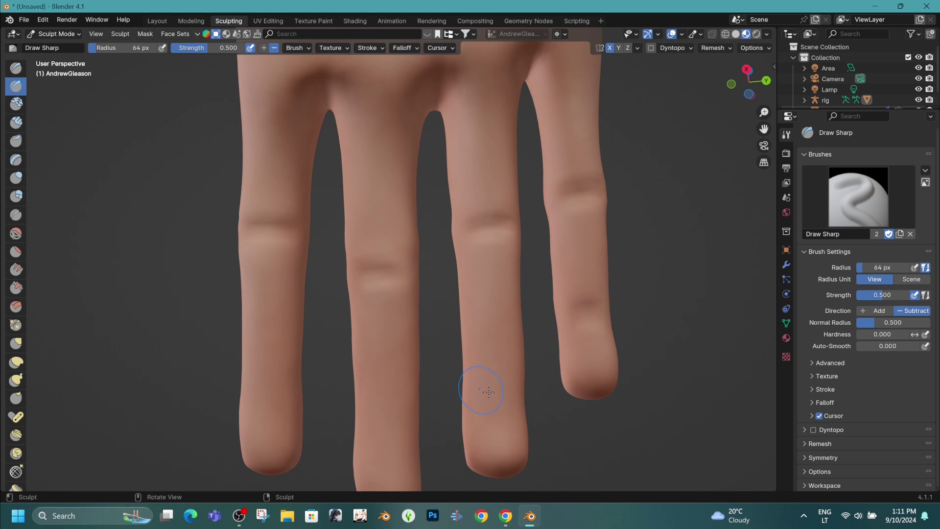
drag(489, 392, 512, 388)
mouse_move(400, 420)
shift+middle_down()
mouse_move(407, 382)
mouse_move(465, 327)
shift+middle_up()
Soften the palm-side creases at the fingers' end joints with the Smooth brush at 64 px radius and 0.700 strength
click(14, 234)
middle_drag(571, 367, 543, 363)
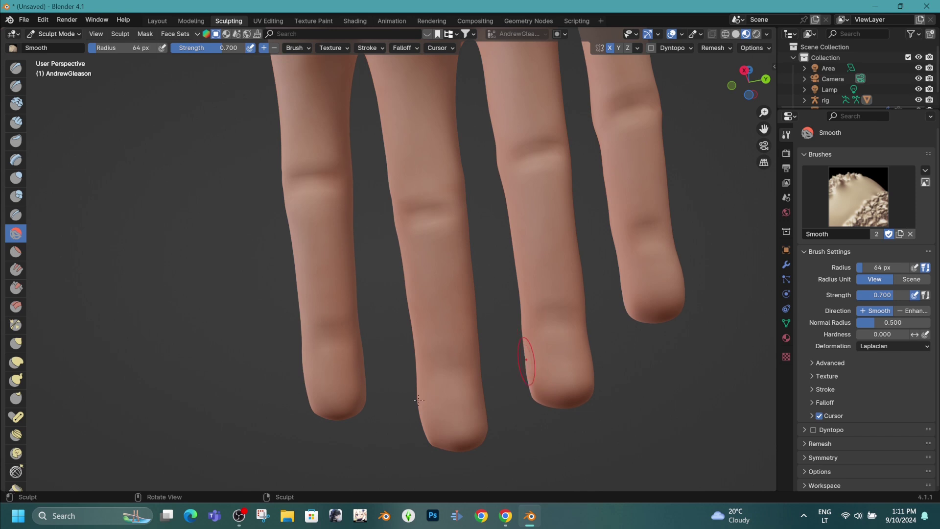
scroll(409, 354, down, 5)
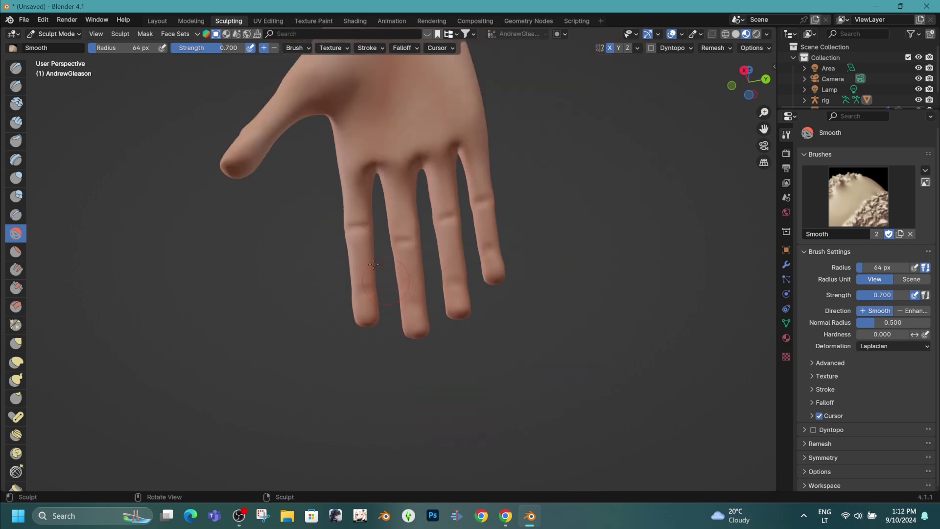
Carve a crease across the palm side of the thumb's joint with Draw Sharp at 64 px radius and 0.500 strength
mouse_move(456, 360)
middle_down()
mouse_move(380, 366)
mouse_move(468, 406)
middle_up()
scroll(468, 406, up, 4)
click(16, 87)
mouse_move(414, 359)
middle_down()
mouse_move(431, 449)
mouse_move(467, 365)
middle_up()
ctrl+middle_drag(466, 365, 469, 348)
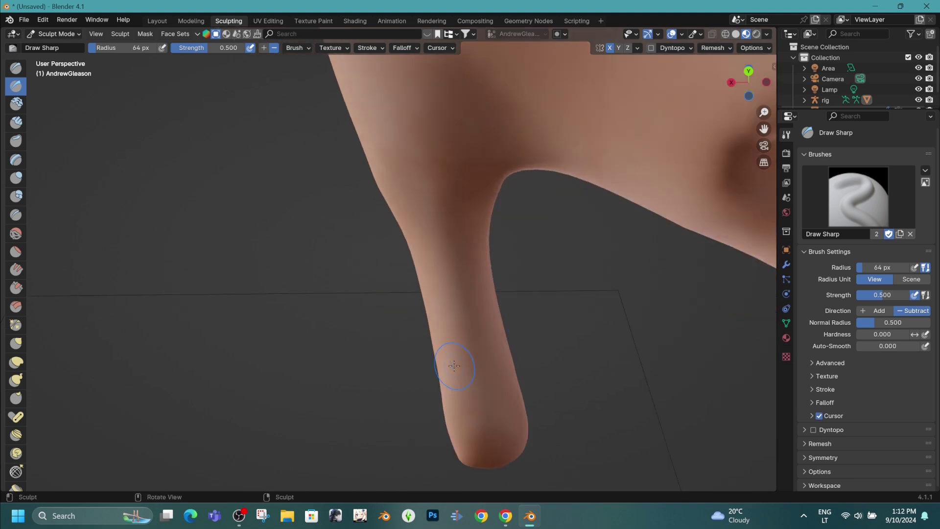
scroll(464, 196, down, 7)
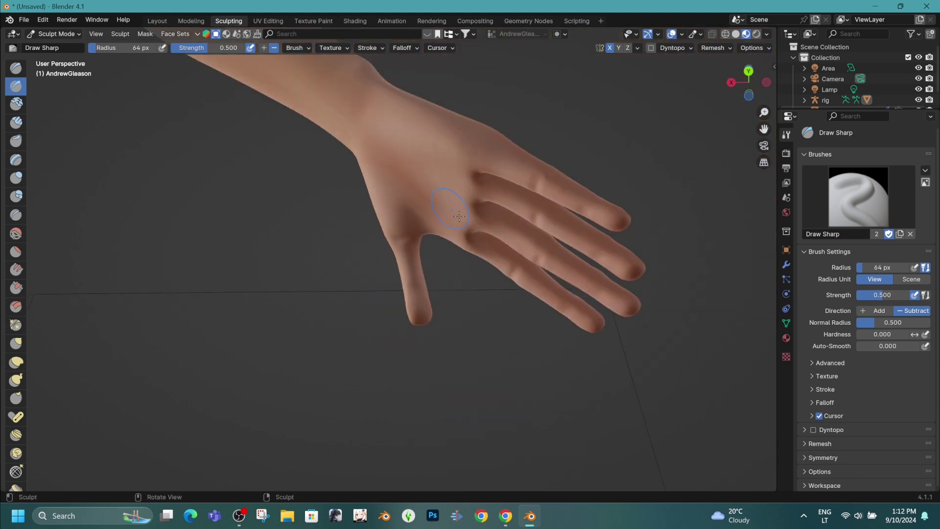
Build up the tendons along the back of the hand with the Draw brush at 40 px radius and 0.500 strength
middle_drag(466, 206, 208, 282)
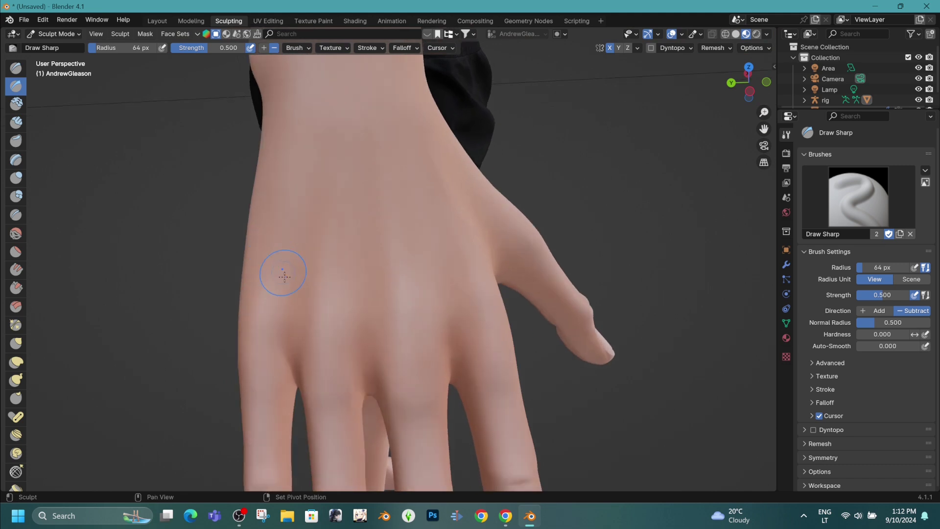
shift+middle_drag(285, 277, 385, 163)
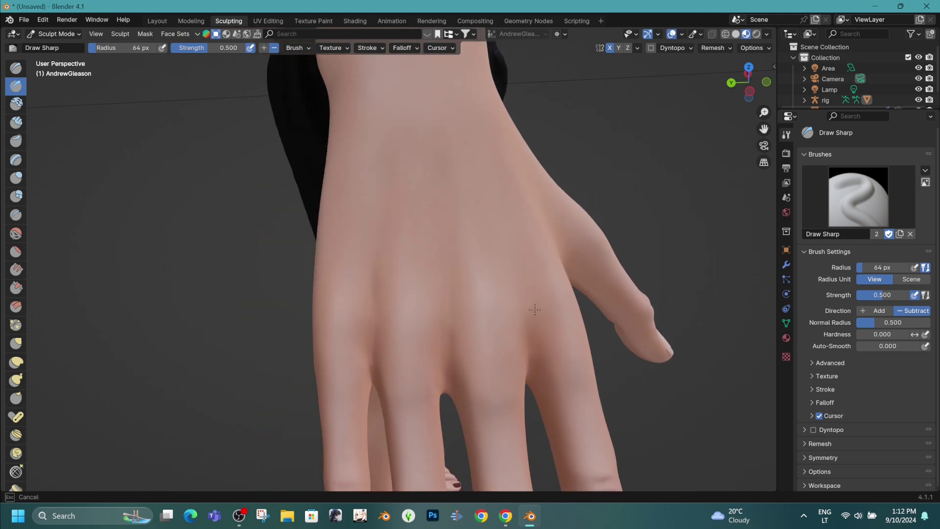
middle_drag(404, 186, 433, 164)
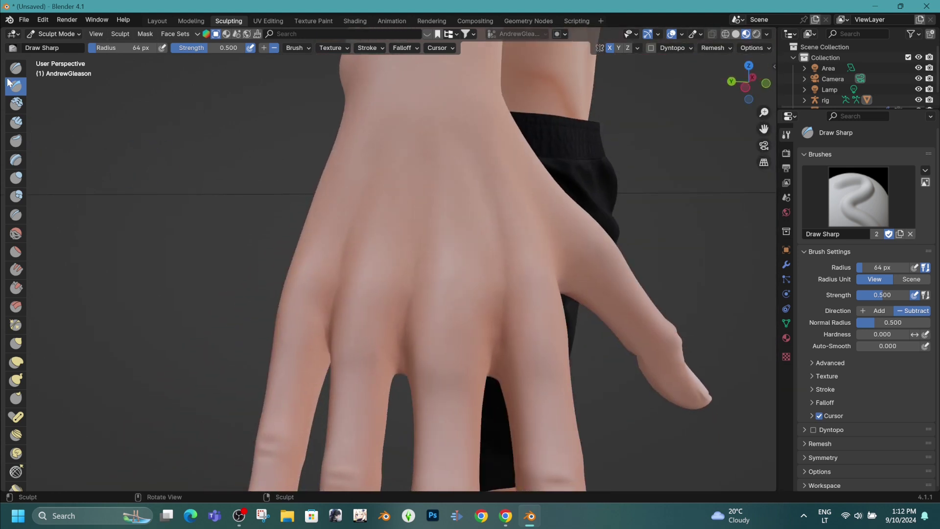
click(17, 70)
middle_drag(245, 215, 335, 223)
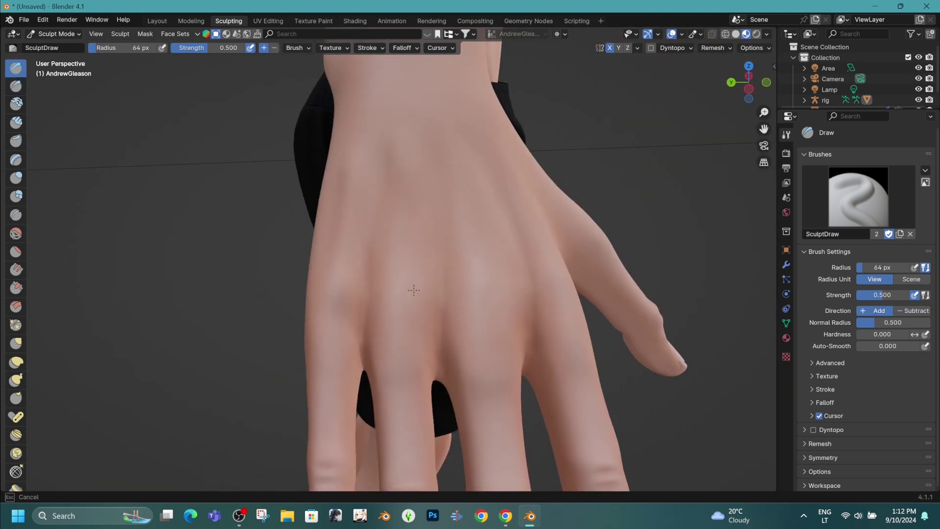
middle_drag(440, 201, 446, 199)
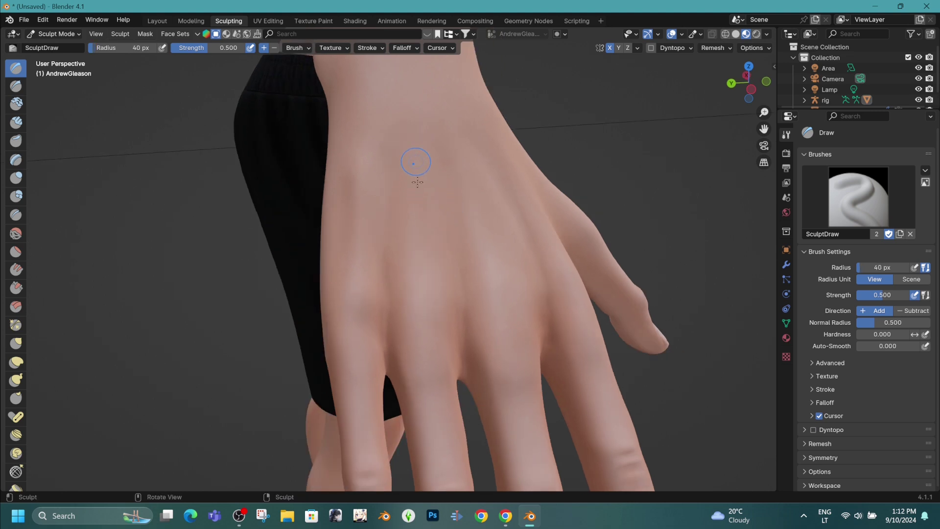
middle_drag(515, 313, 454, 279)
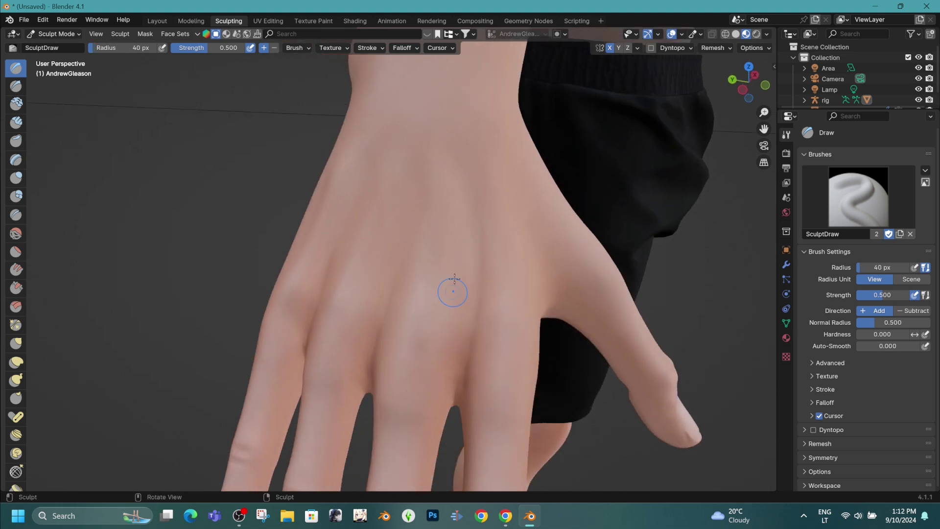
middle_drag(471, 345, 23, 172)
Smooth the tendons on the back of the hand with the Smooth brush at 95 px radius and 0.416 strength
click(16, 232)
middle_drag(44, 218, 181, 197)
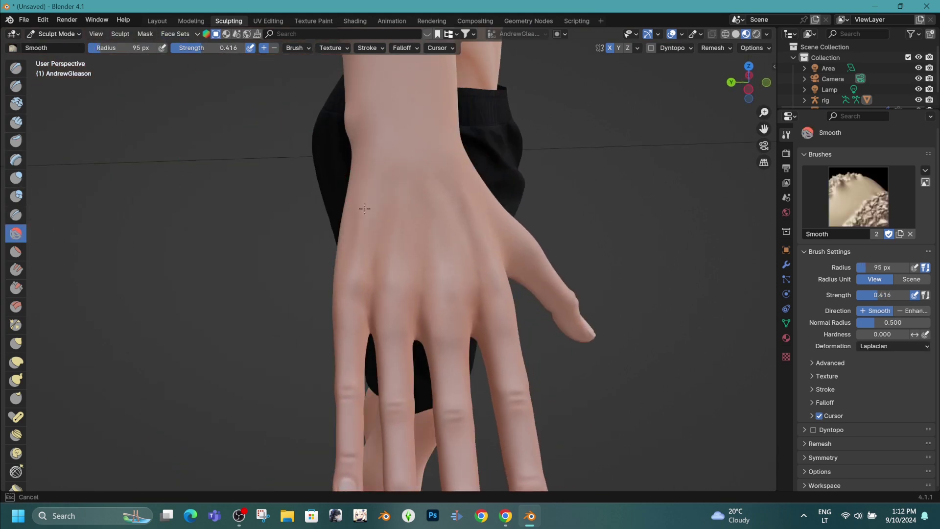
scroll(431, 203, down, 5)
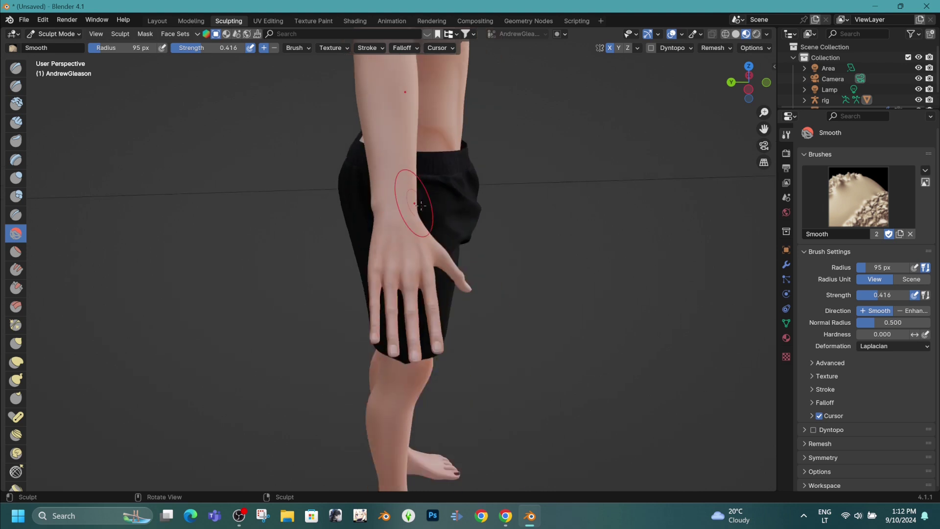
middle_drag(412, 202, 289, 168)
Switch to the Layout workspace and put the character's rig into Pose Mode
click(157, 21)
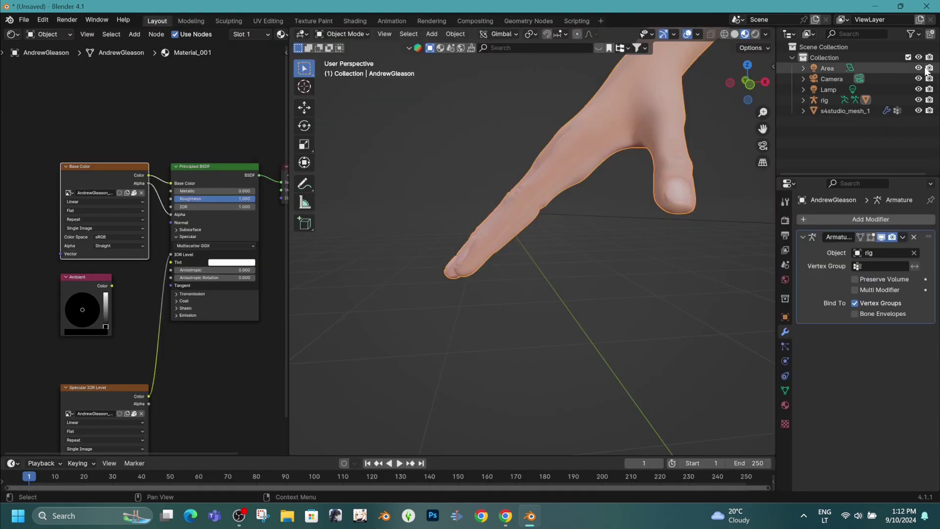
click(827, 98)
click(347, 70)
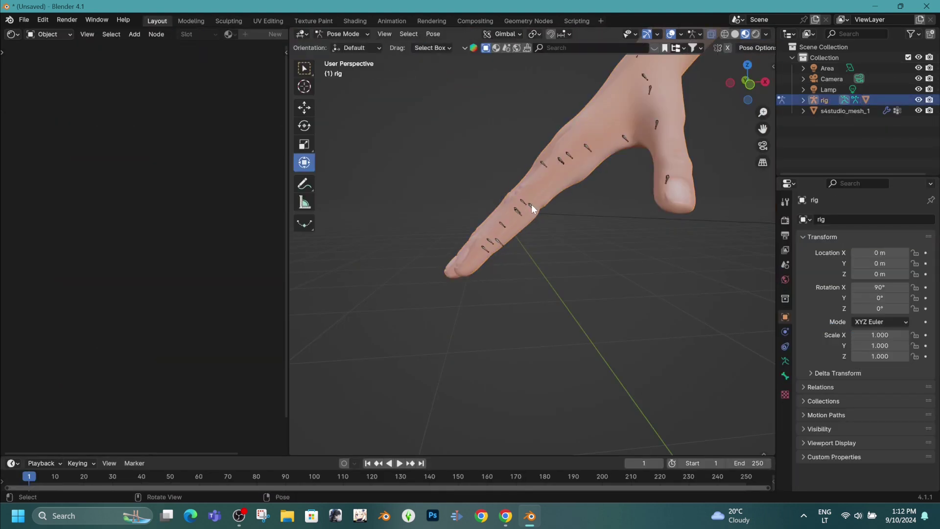
Try bending the right index finger by rotating its middle bone, b__R_Index2__
mouse_move(516, 164)
mouse_down()
mouse_move(490, 192)
mouse_move(510, 169)
mouse_up()
key(ctrl+z)
click(500, 242)
drag(487, 198, 483, 205)
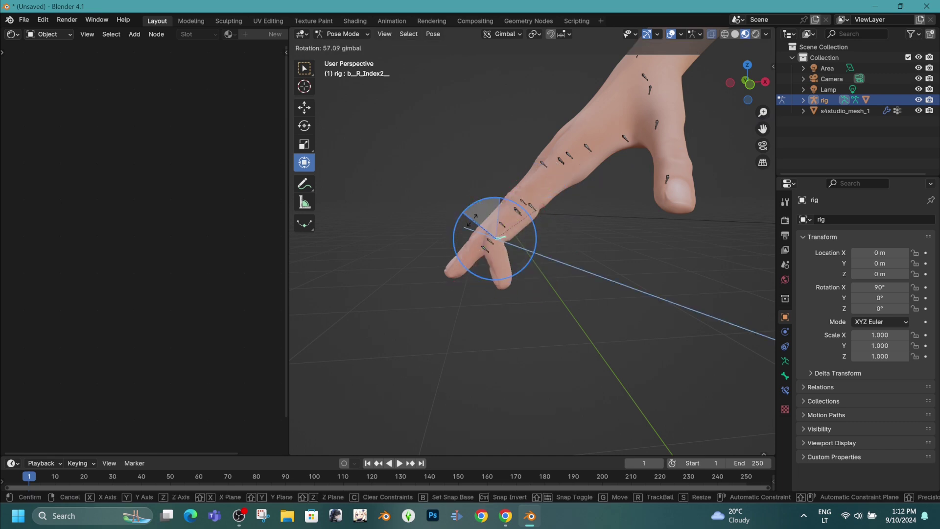
key(Escape)
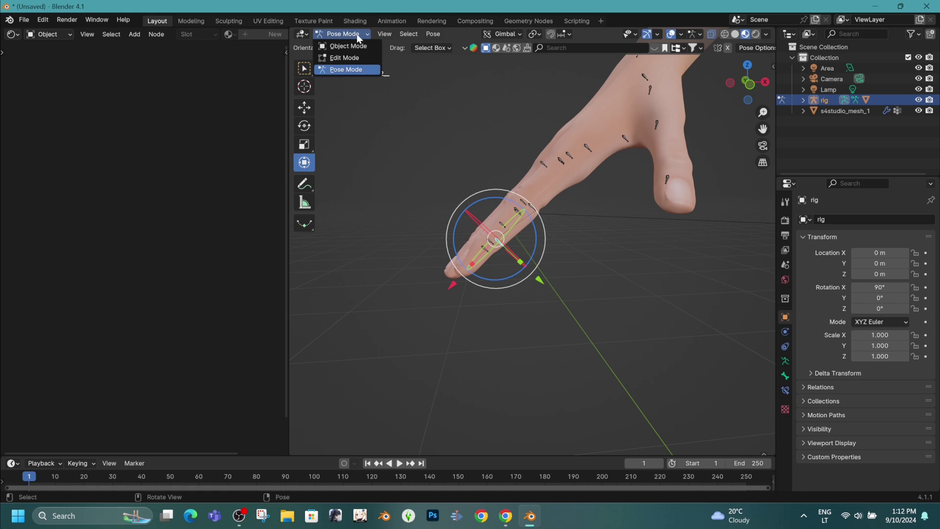
Return to Object Mode and examine the sculpted hand up close without the bones in the way
click(348, 46)
click(471, 327)
middle_drag(483, 328, 522, 298)
scroll(517, 283, up, 5)
scroll(618, 244, up, 7)
middle_drag(548, 224, 514, 232)
shift+middle_drag(514, 232, 454, 208)
scroll(496, 229, up, 2)
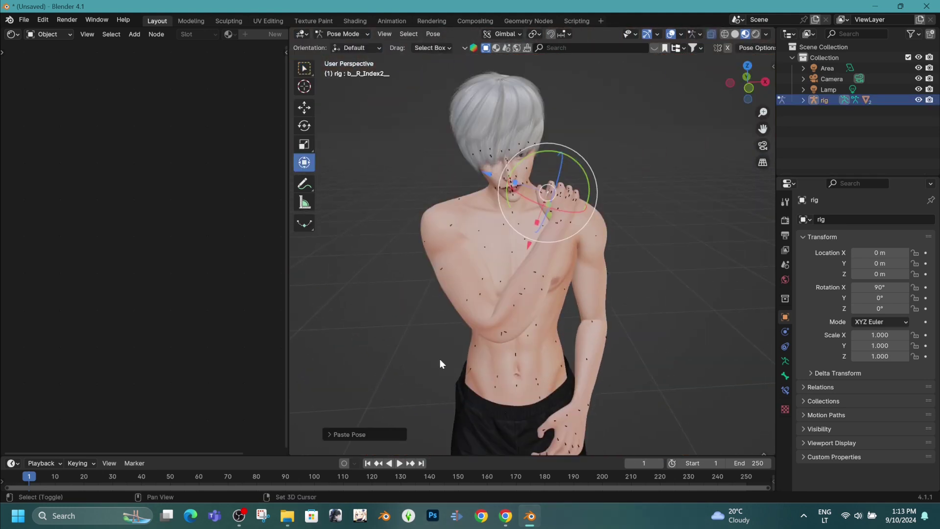
Rotate the left thumb's bone b__L_Thumb1__ inward so the thumb sits closer to the palm in the pasted pose
middle_drag(439, 360, 595, 264)
scroll(592, 234, up, 4)
middle_drag(595, 264, 469, 304)
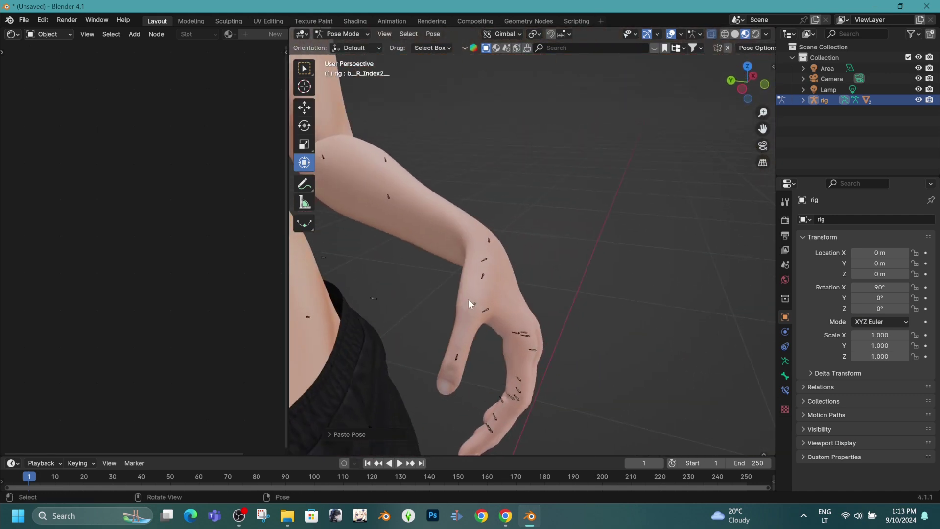
click(470, 304)
drag(506, 330, 518, 314)
drag(483, 276, 481, 286)
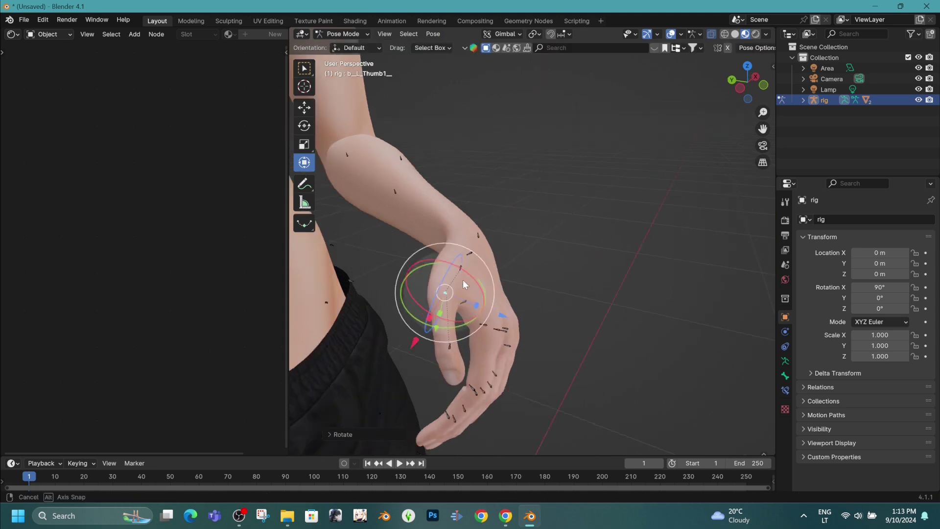
Examine the posed hands at the shoulder and the hip, and open the choice of interaction modes
scroll(445, 226, down, 4)
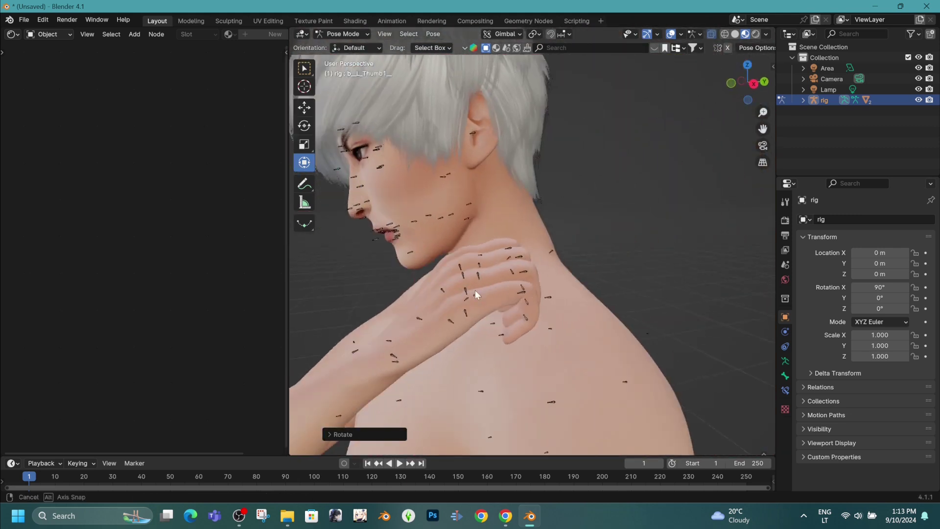
scroll(500, 296, down, 4)
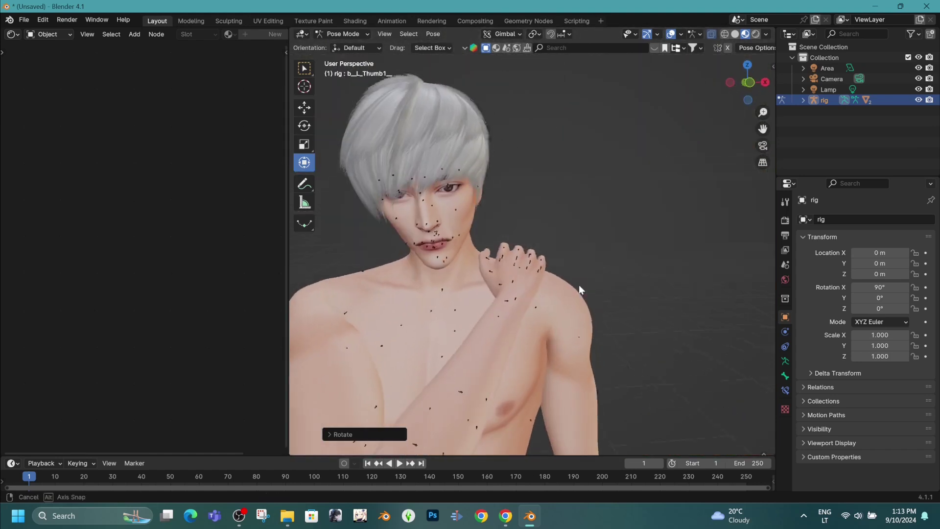
scroll(579, 285, down, 1)
scroll(561, 234, up, 2)
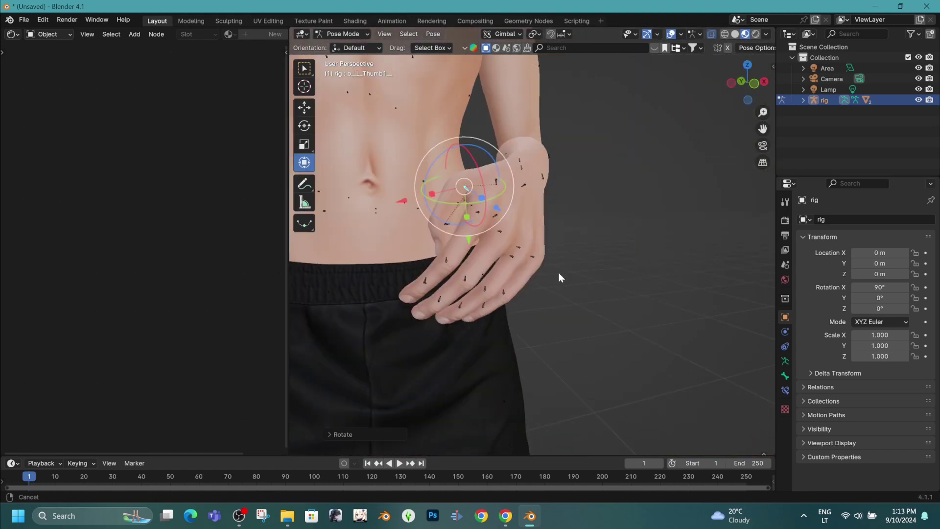
click(341, 34)
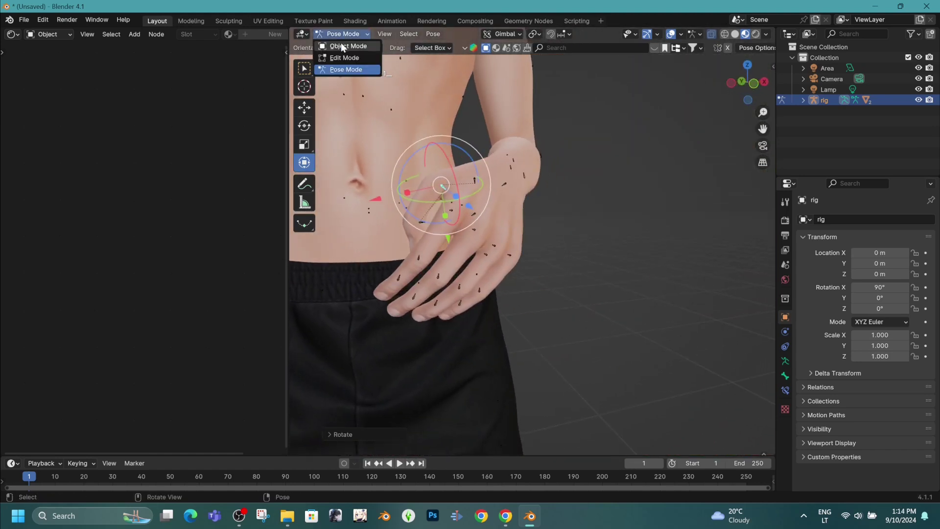